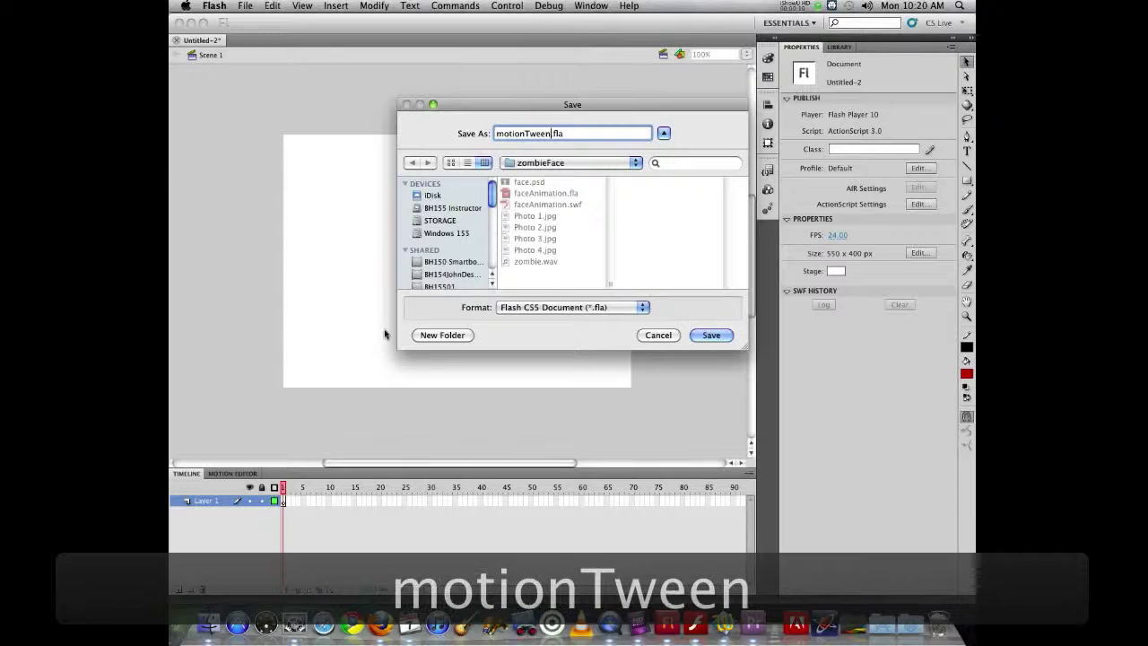
# Save the document as motionTween.fla in the zombieFace folder and set the stage color to dark grey
pyautogui.press('Return')
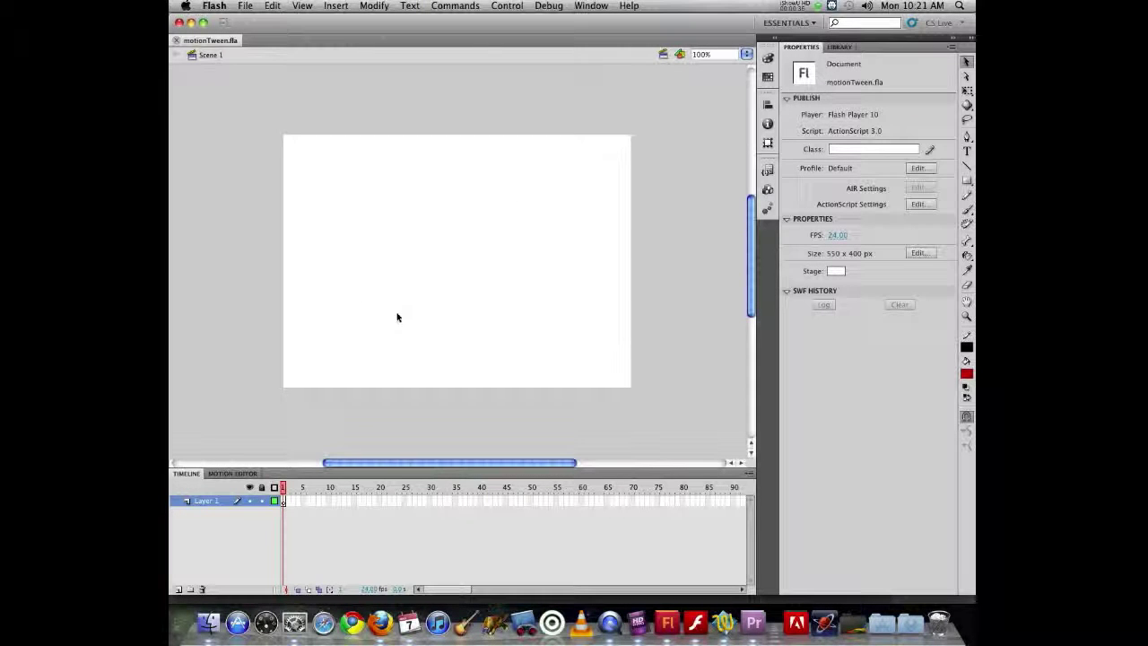
pyautogui.click(835, 271)
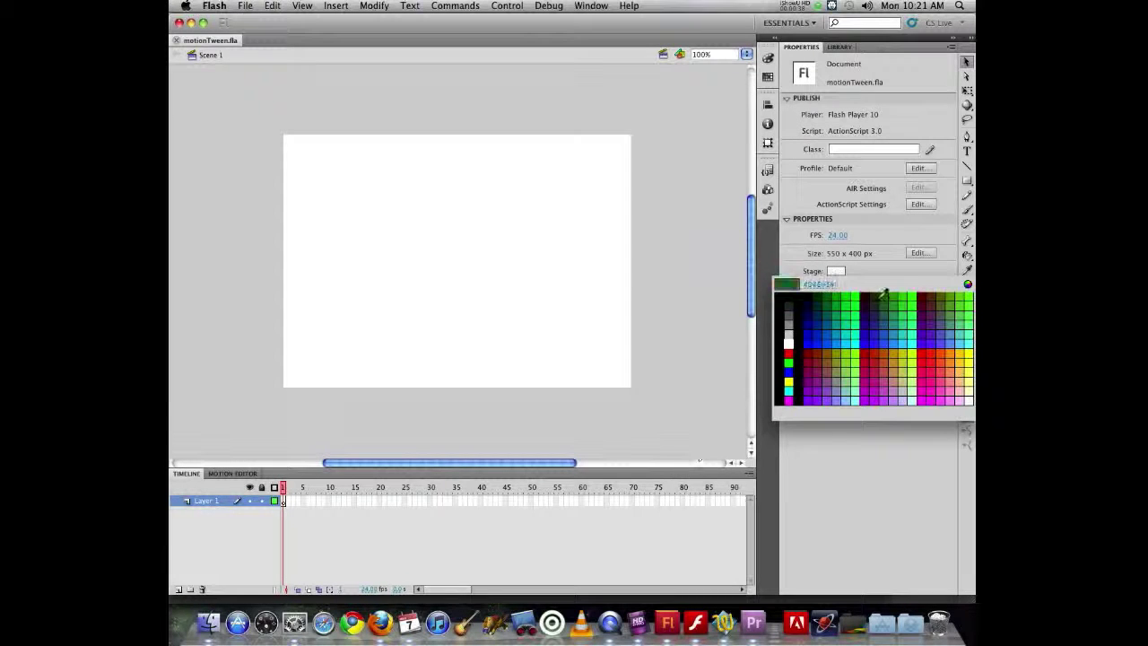
pyautogui.click(790, 308)
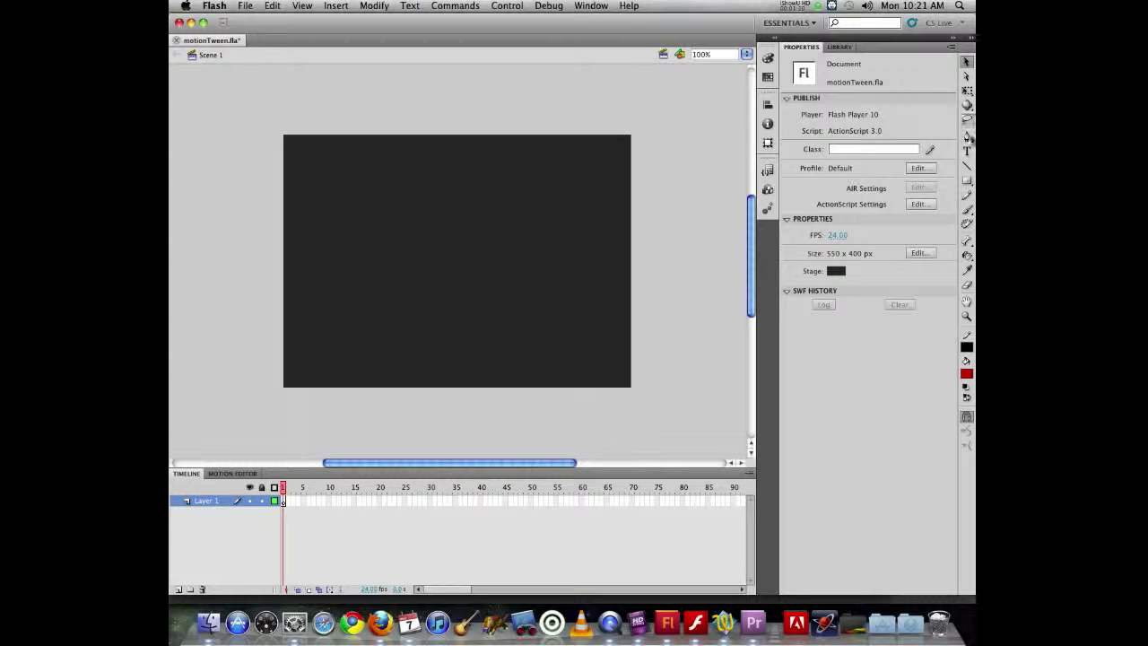
# Brush a red egg-shaped face outline on the left half of the stage, with two eyes and a smiling mouth
pyautogui.click(967, 209)
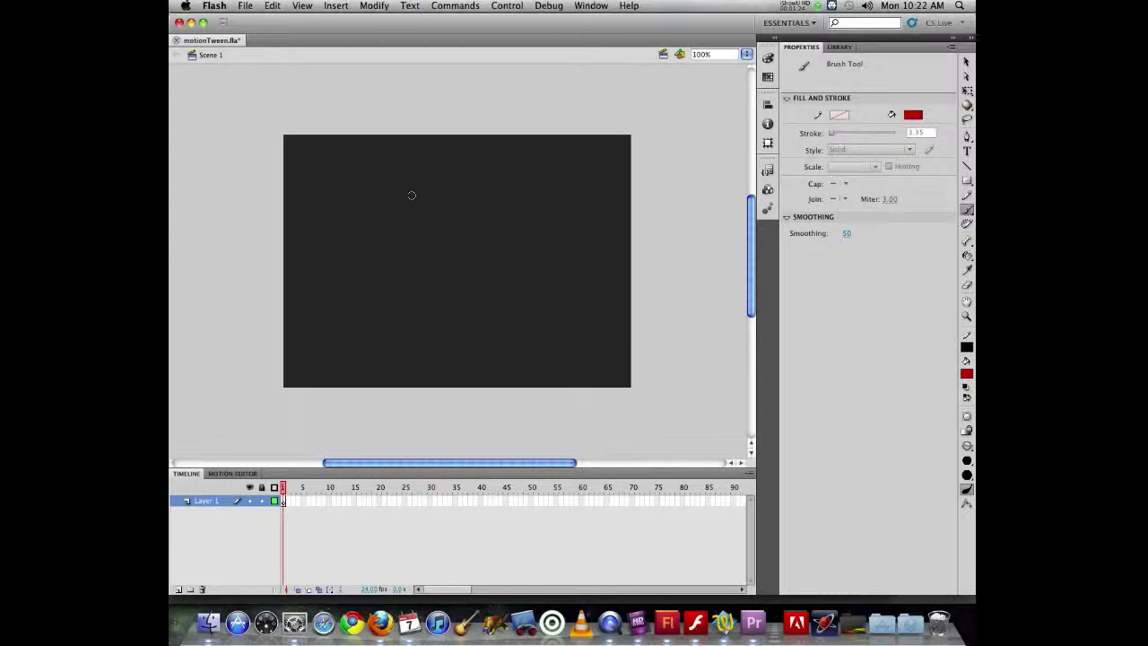
pyautogui.moveTo(363, 226)
pyautogui.mouseDown()
pyautogui.moveTo(415, 293)
pyautogui.moveTo(443, 236)
pyautogui.moveTo(394, 185)
pyautogui.mouseUp()
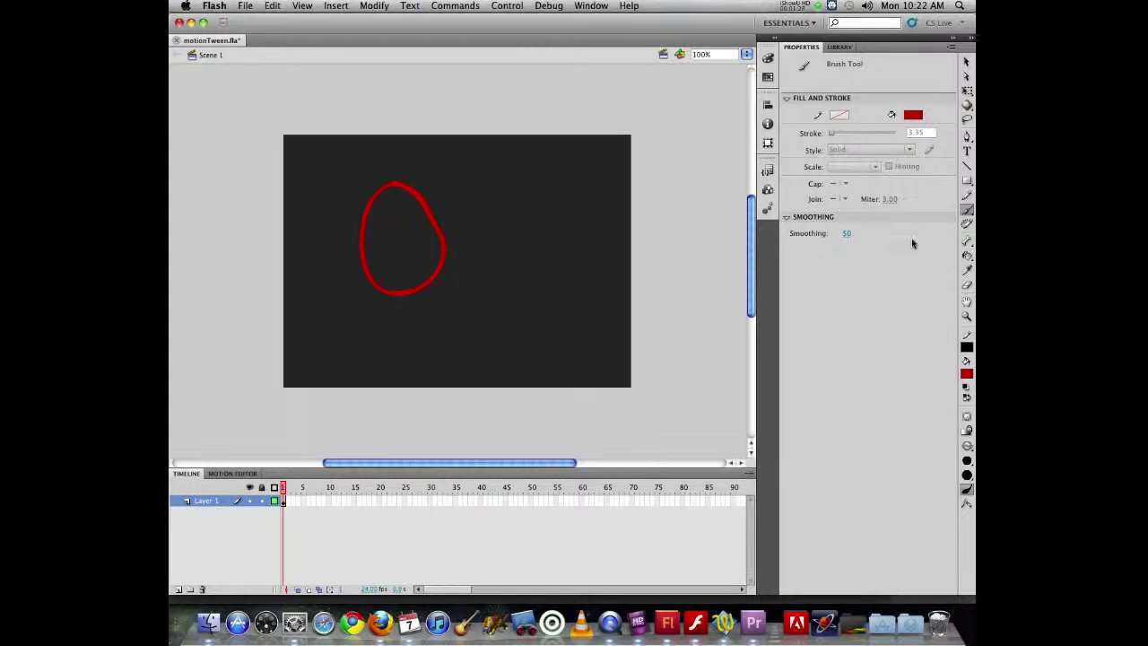
pyautogui.moveTo(399, 218)
pyautogui.mouseDown()
pyautogui.moveTo(433, 224)
pyautogui.moveTo(376, 223)
pyautogui.mouseUp()
pyautogui.moveTo(404, 267); pyautogui.dragTo(422, 258)
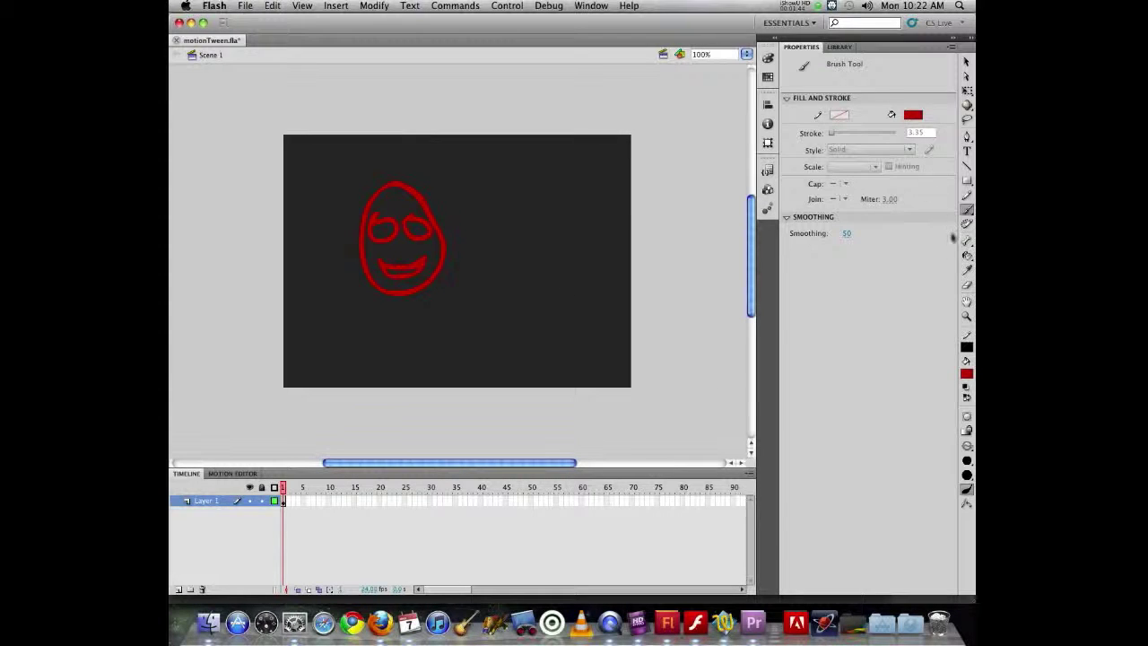
# Fill the inside of the face with turquoise using the Paint Bucket
pyautogui.click(966, 257)
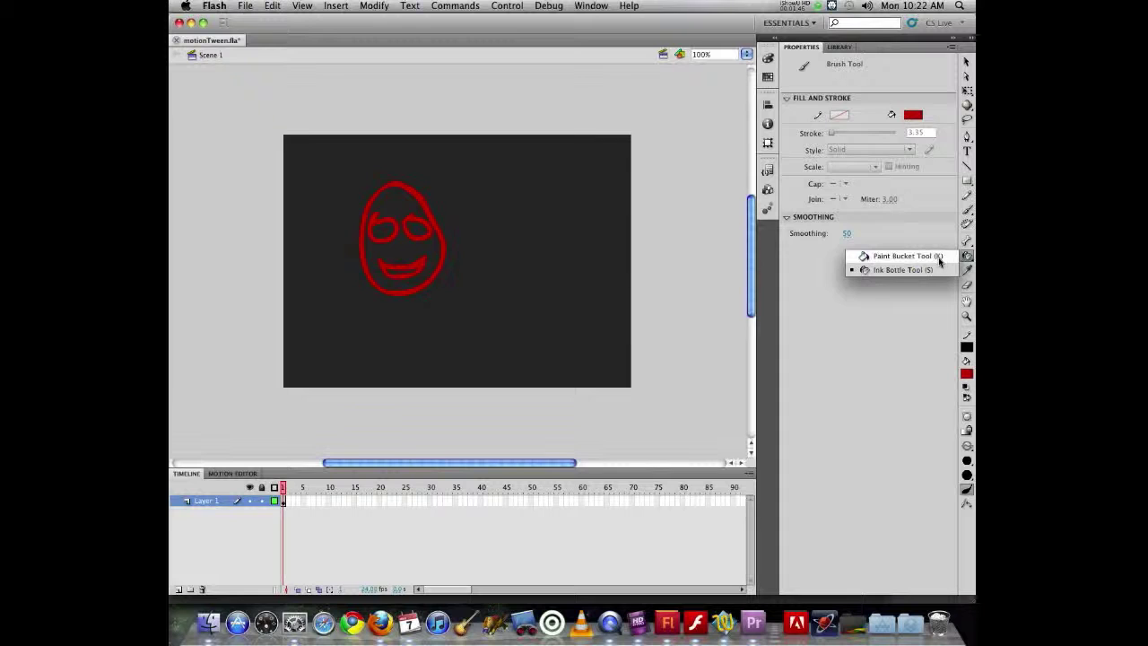
pyautogui.click(940, 256)
pyautogui.click(967, 375)
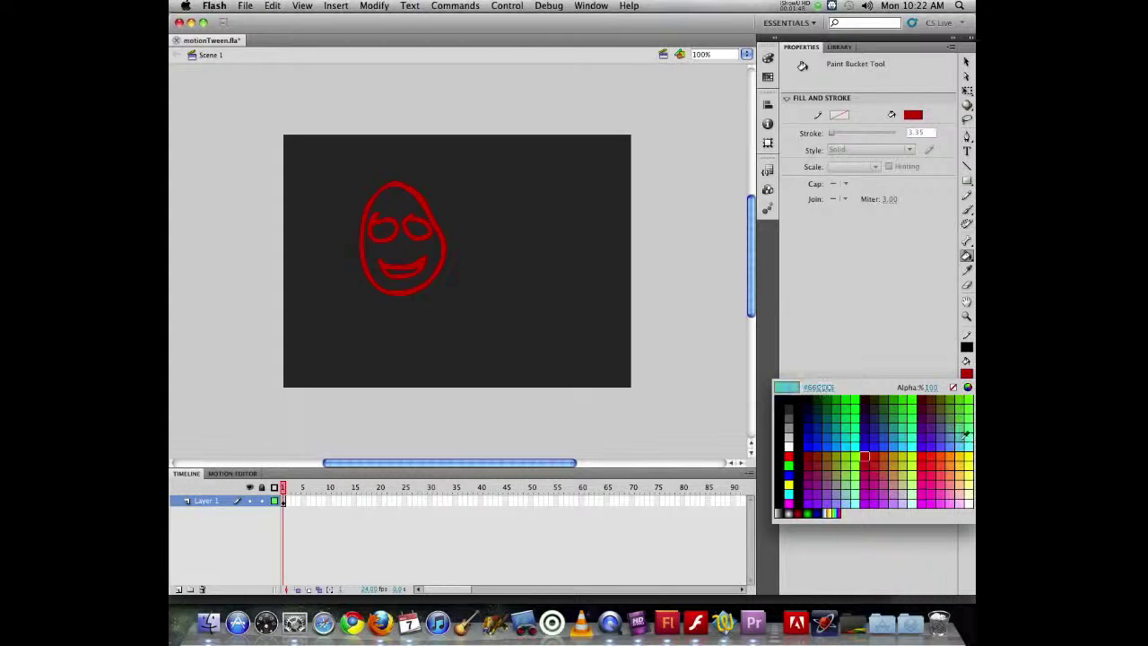
pyautogui.click(958, 437)
pyautogui.click(399, 238)
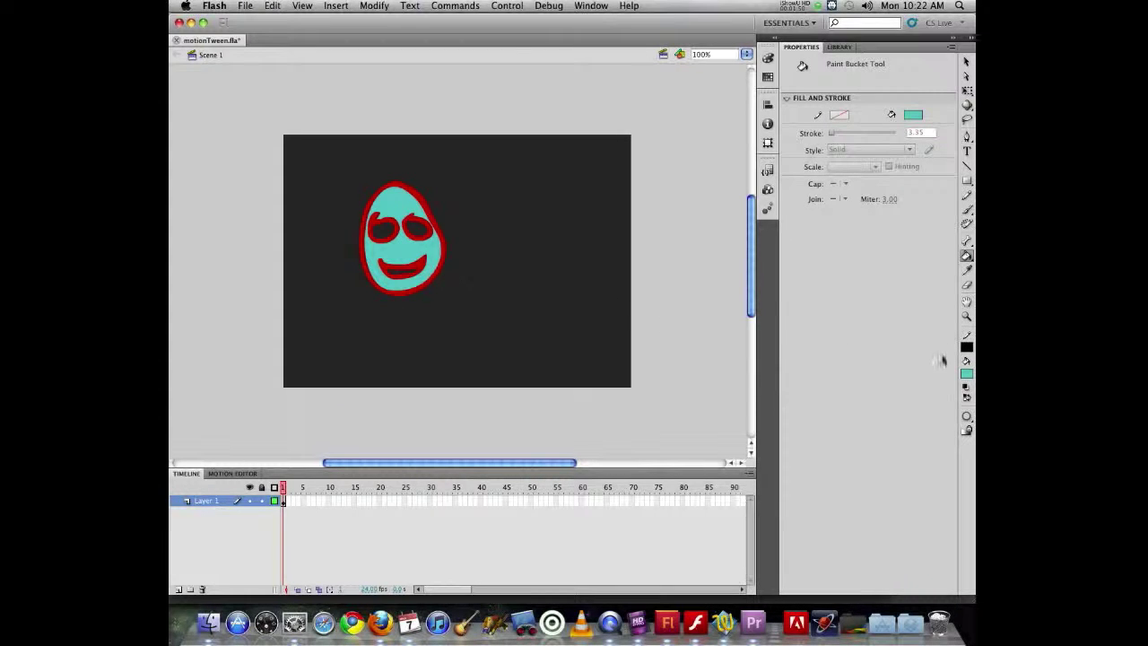
# Fill both eyes with orange and the inside of the mouth with blue-violet
pyautogui.click(967, 375)
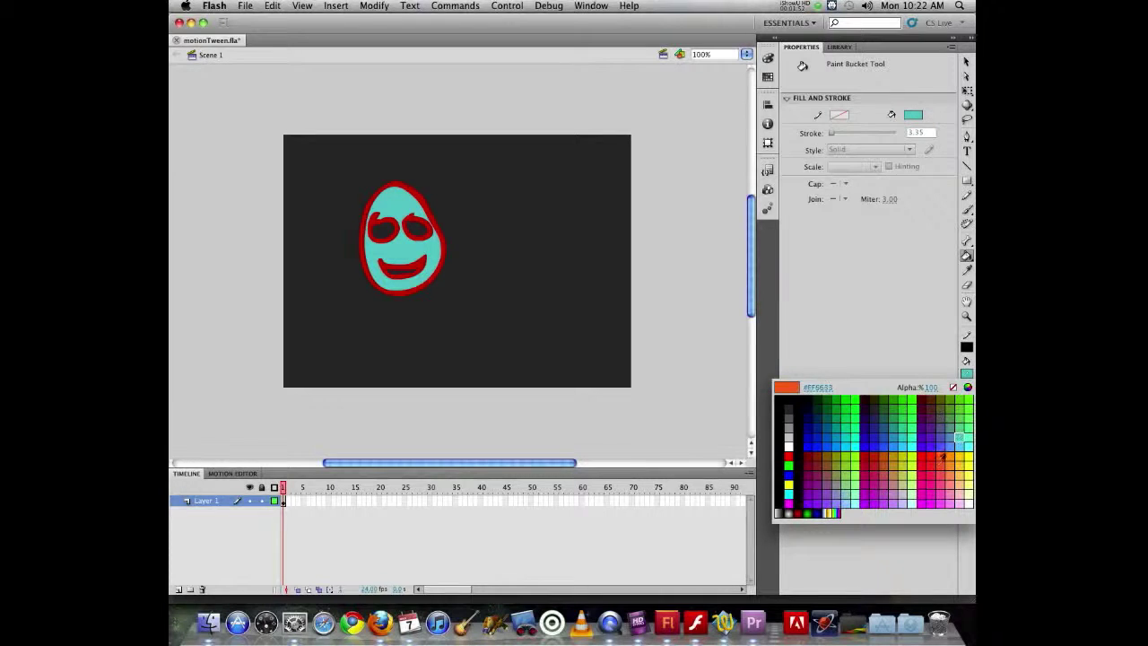
pyautogui.click(940, 461)
pyautogui.click(382, 229)
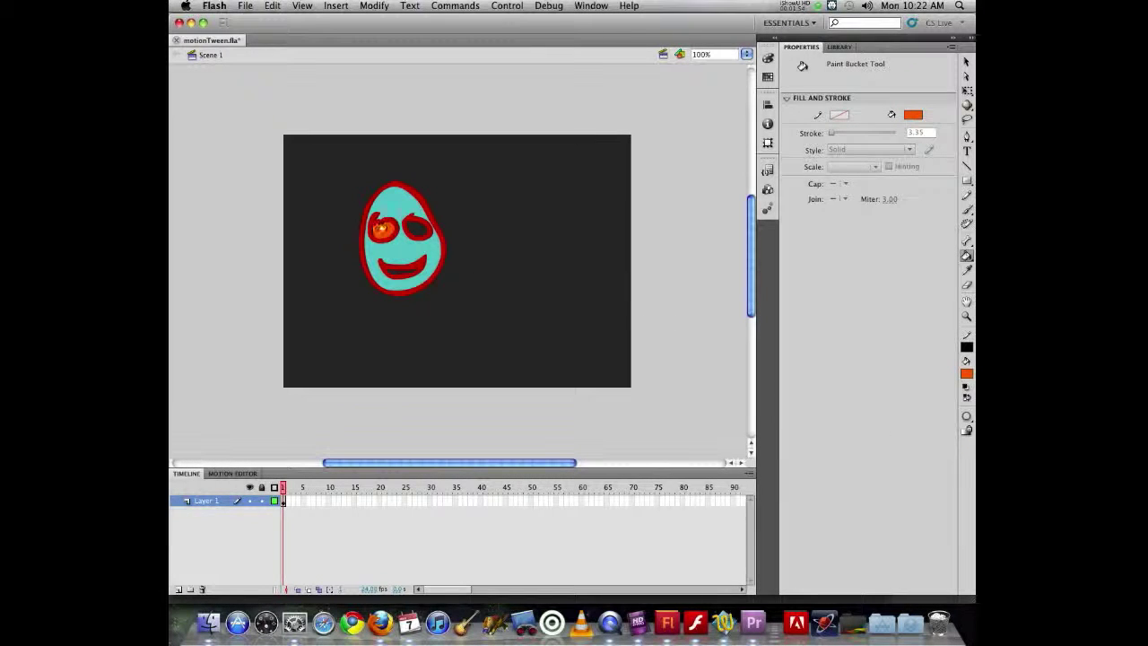
pyautogui.click(416, 230)
pyautogui.click(967, 375)
pyautogui.click(925, 444)
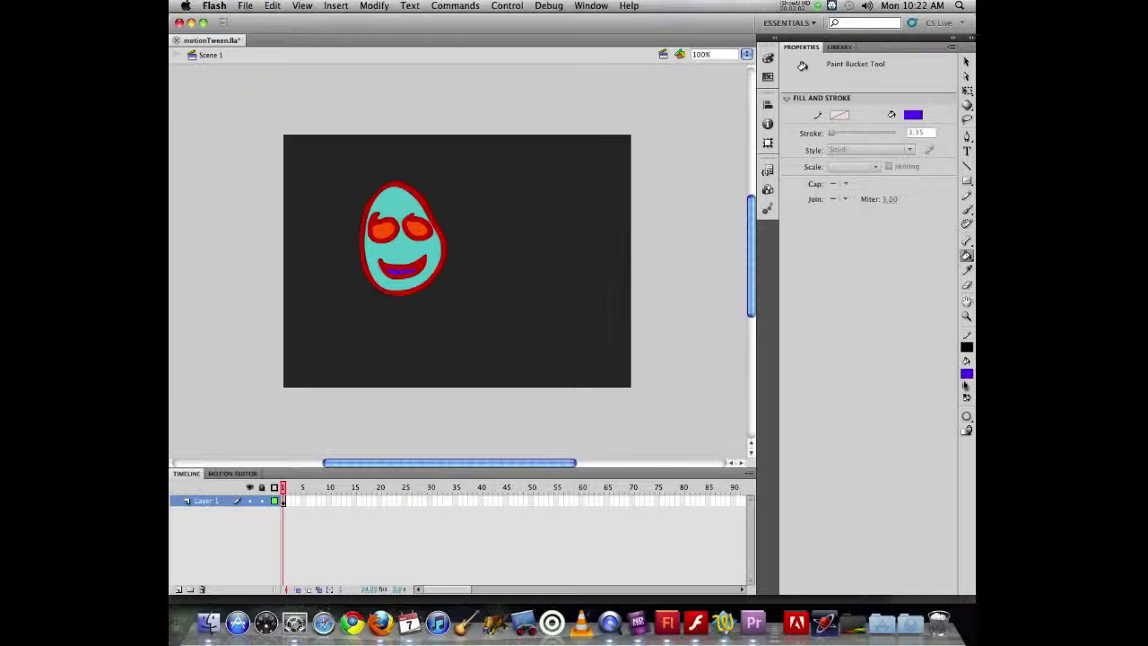
# Brush green spiky hair on top of the head and add green pupils and a nose
pyautogui.click(967, 374)
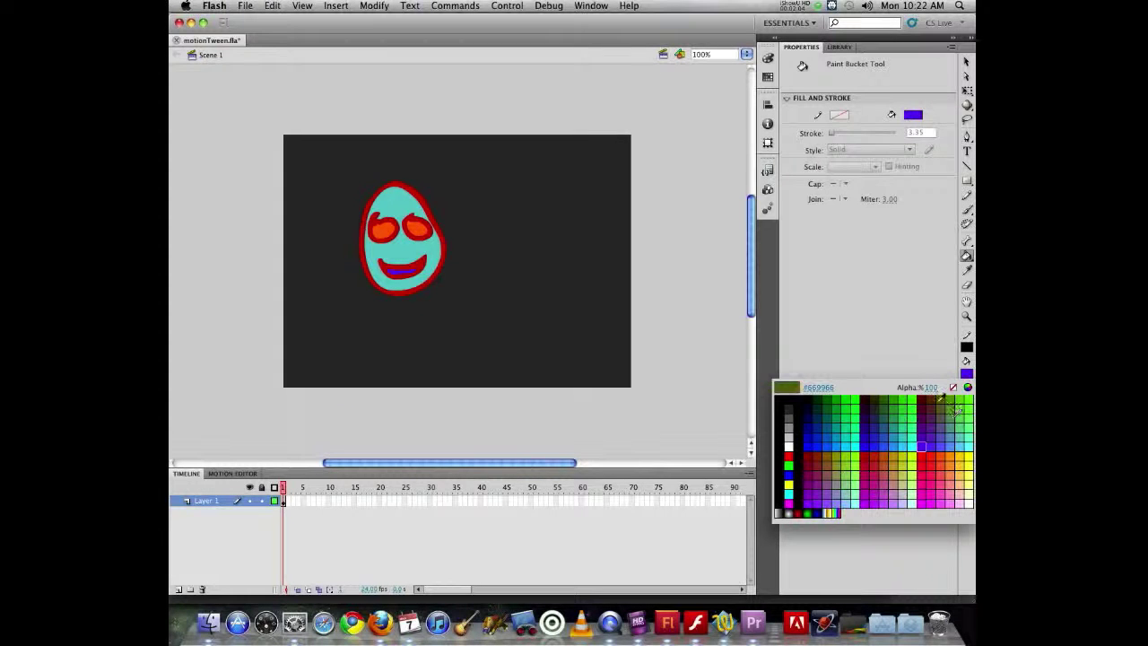
pyautogui.click(835, 400)
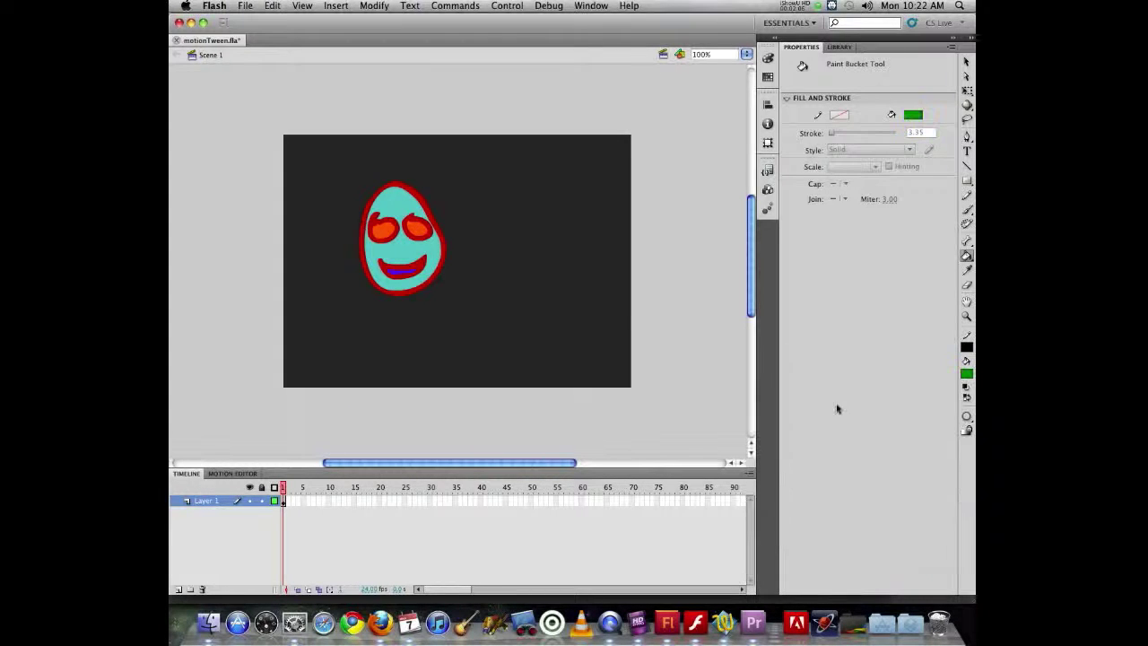
pyautogui.click(967, 212)
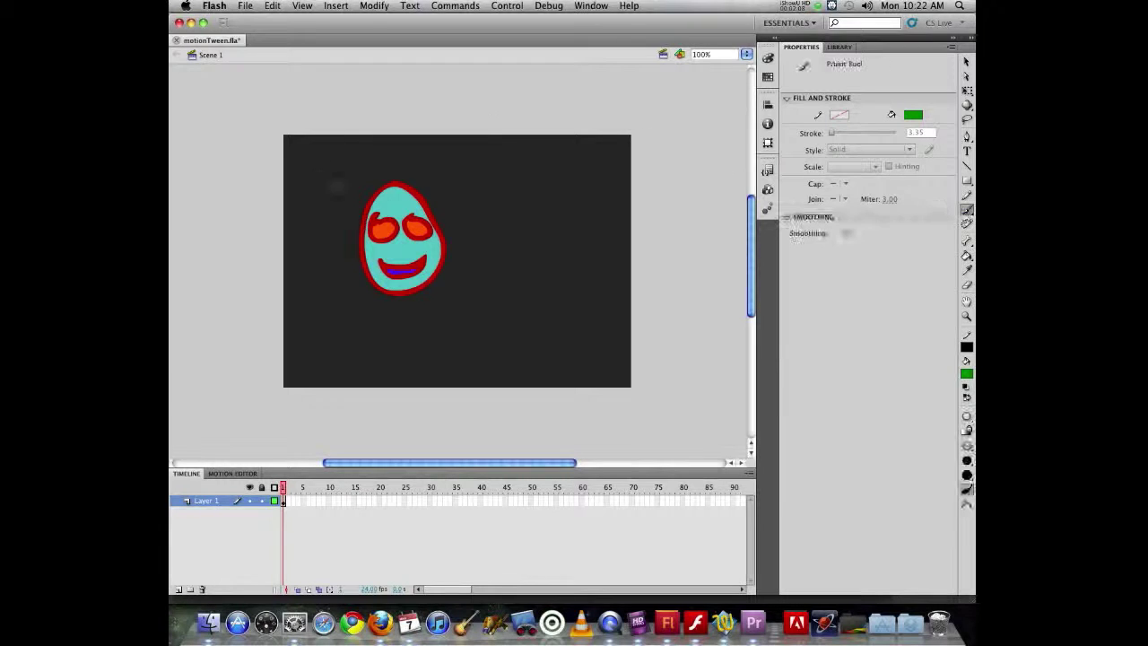
pyautogui.moveTo(352, 183)
pyautogui.mouseDown()
pyautogui.moveTo(364, 194)
pyautogui.moveTo(421, 168)
pyautogui.moveTo(435, 193)
pyautogui.moveTo(439, 211)
pyautogui.moveTo(352, 212)
pyautogui.moveTo(362, 219)
pyautogui.mouseUp()
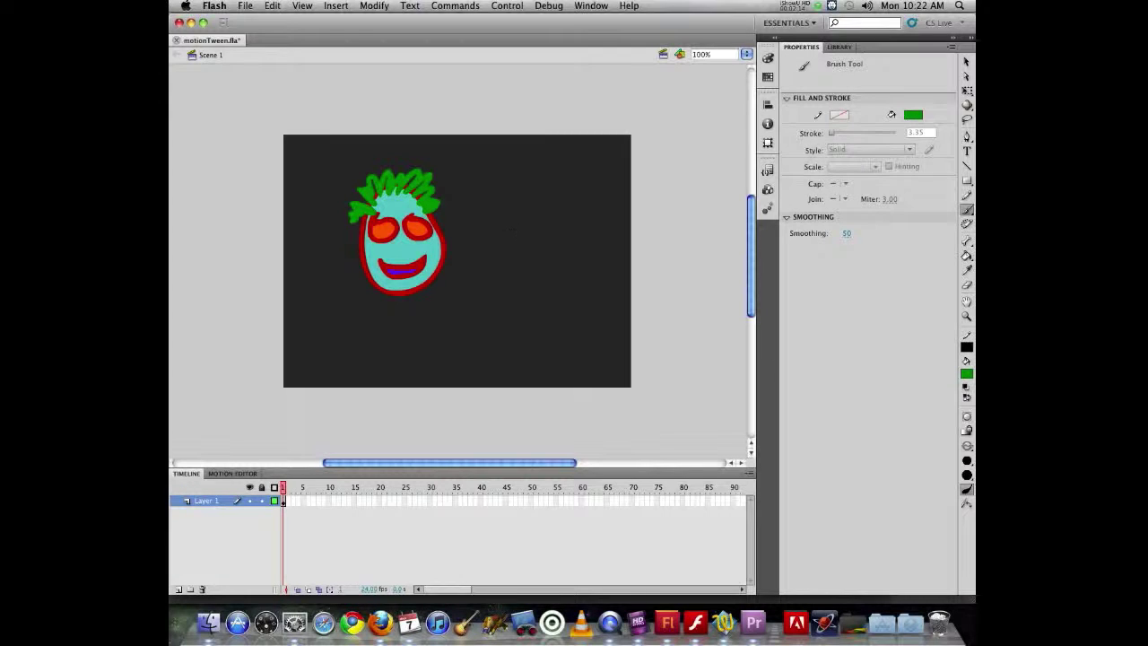
pyautogui.click(414, 232)
pyautogui.moveTo(408, 252); pyautogui.dragTo(394, 256)
pyautogui.click(967, 61)
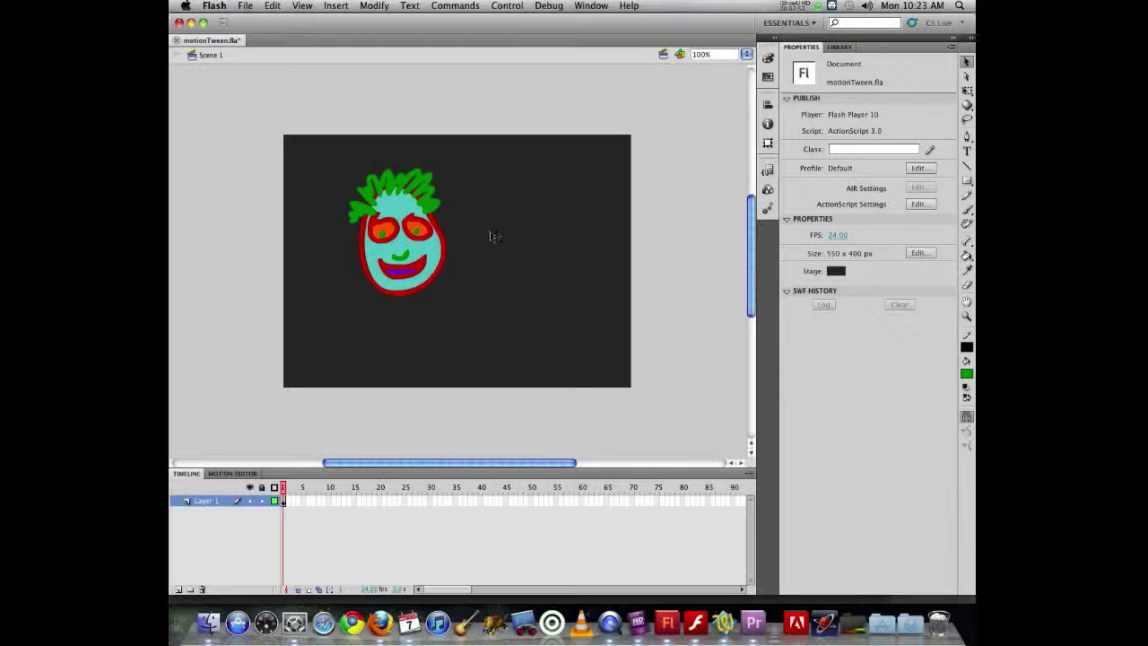
# Try moving the green hair up and away from the face, and undo the move
pyautogui.moveTo(393, 176); pyautogui.dragTo(380, 153)
pyautogui.click(392, 188)
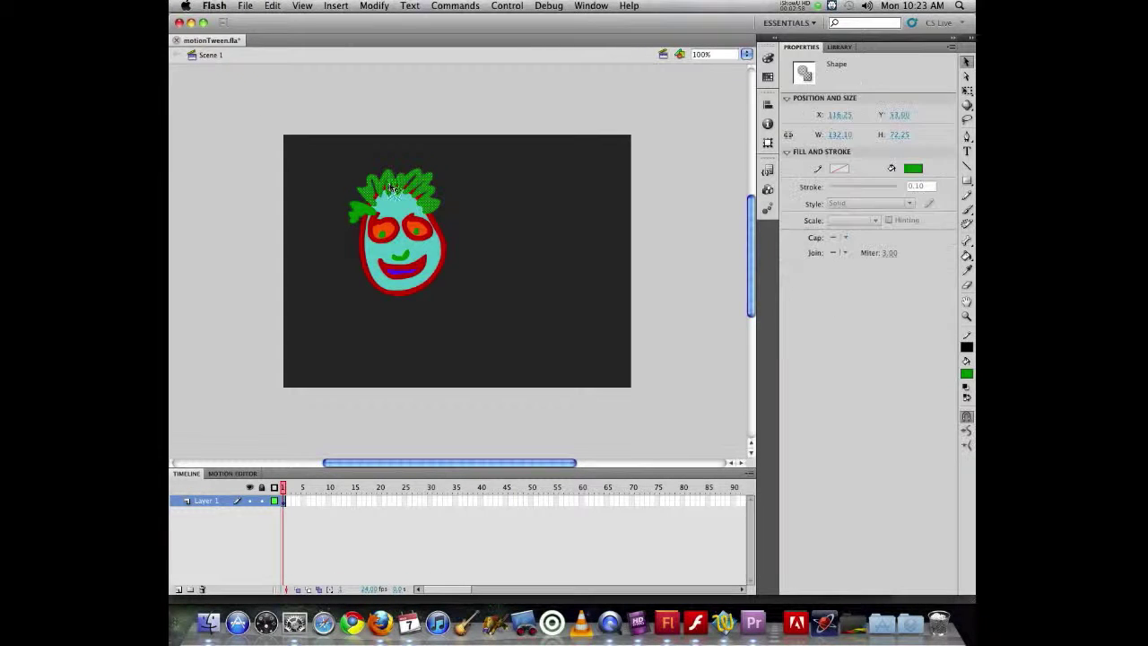
pyautogui.moveTo(392, 188); pyautogui.dragTo(507, 156)
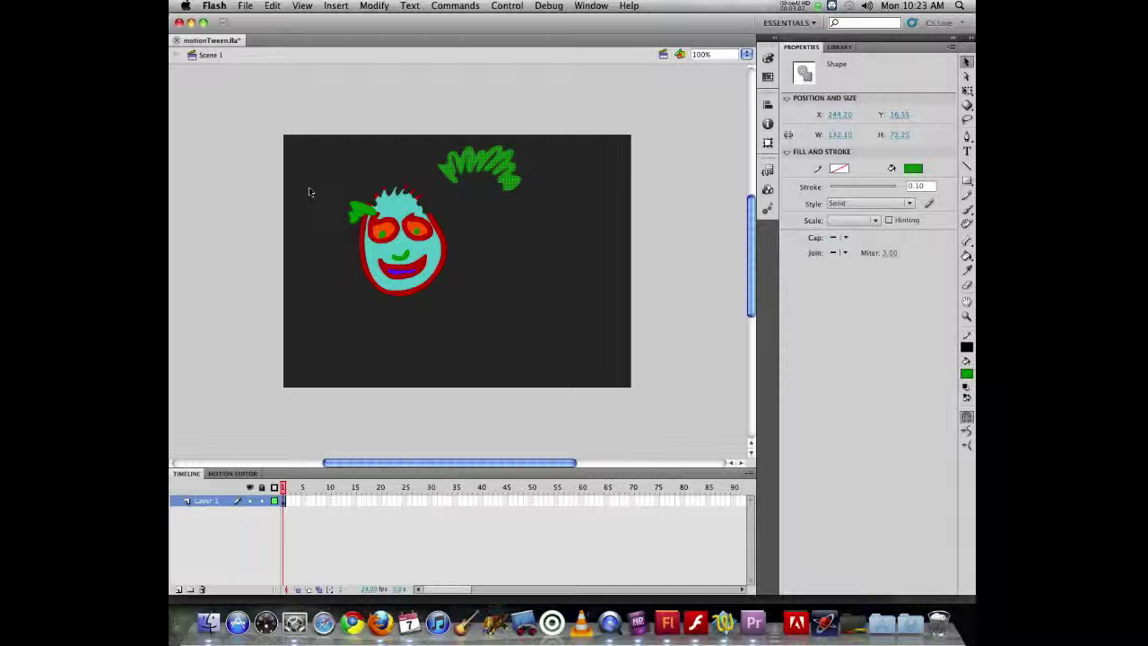
pyautogui.press('super+z')
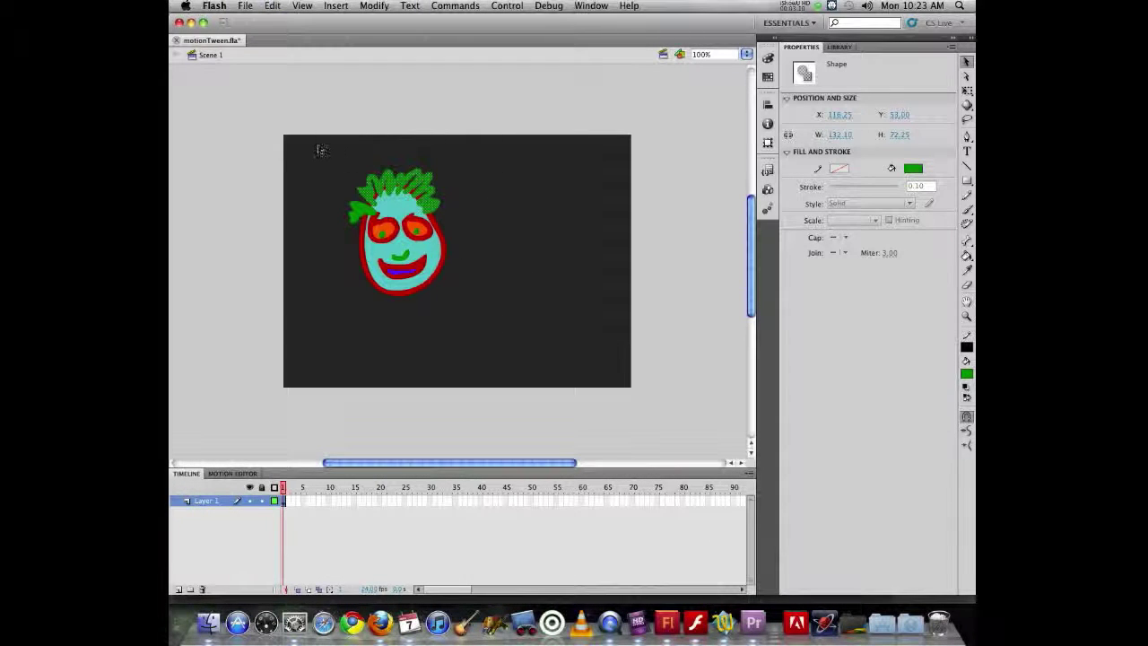
# Select the whole face drawing and convert it to a Movie Clip symbol named Clown
pyautogui.moveTo(318, 144)
pyautogui.mouseDown()
pyautogui.moveTo(426, 217)
pyautogui.moveTo(507, 315)
pyautogui.mouseUp()
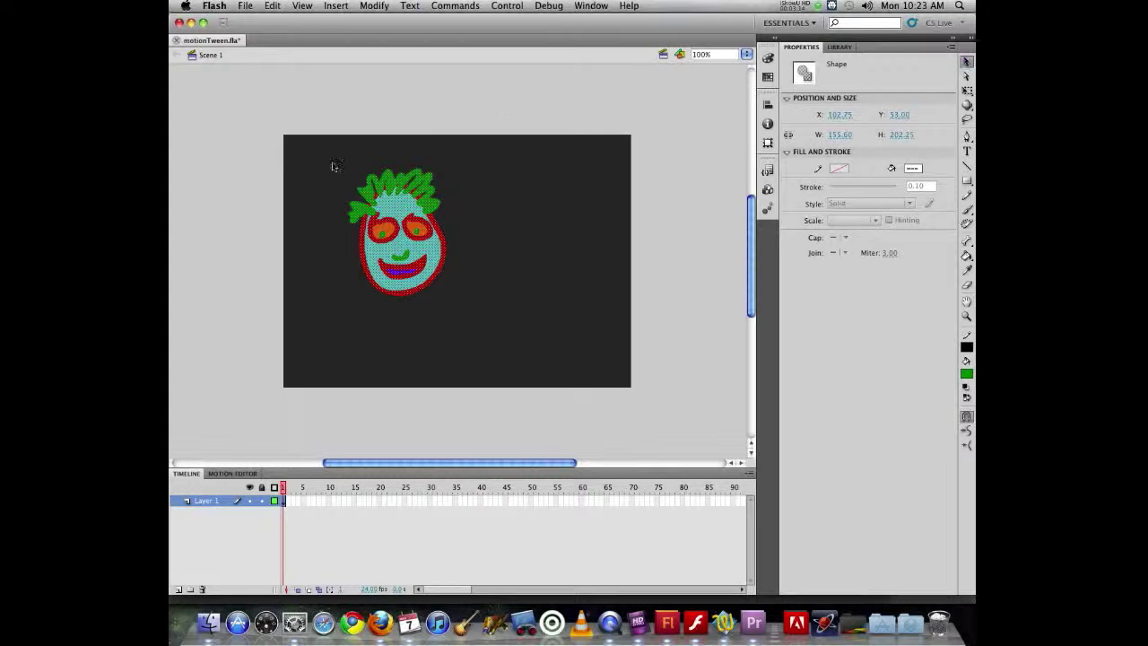
pyautogui.moveTo(350, 164); pyautogui.dragTo(563, 342)
pyautogui.moveTo(346, 141); pyautogui.dragTo(323, 278)
pyautogui.moveTo(298, 145); pyautogui.dragTo(554, 361)
pyautogui.click(371, 7)
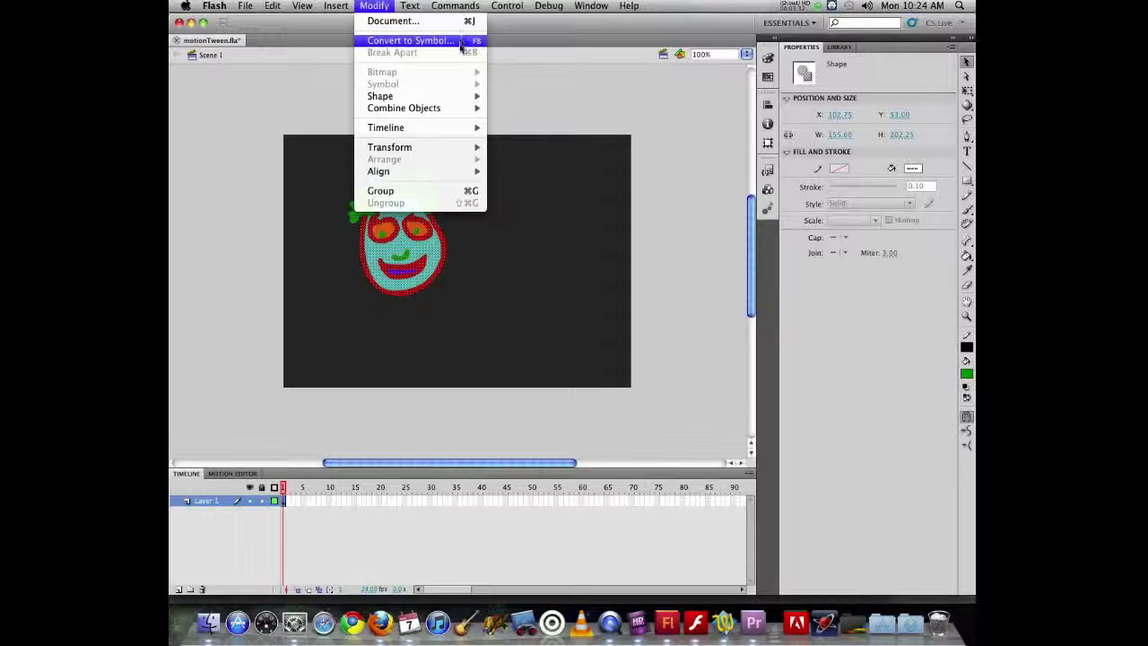
pyautogui.click(462, 45)
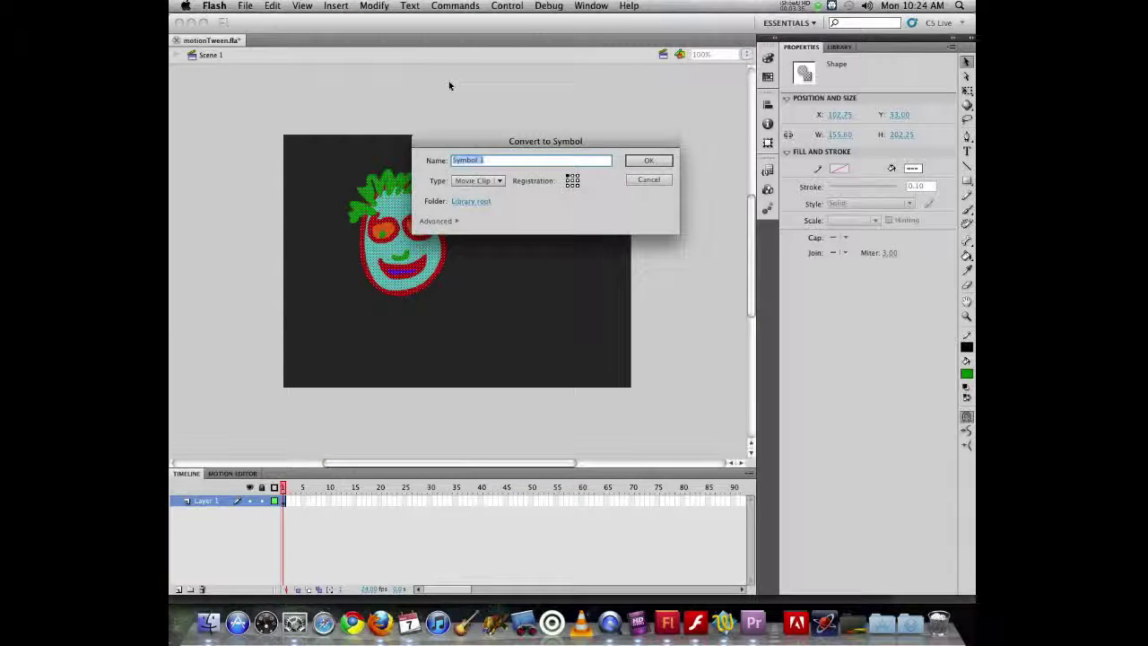
pyautogui.write('Clown')
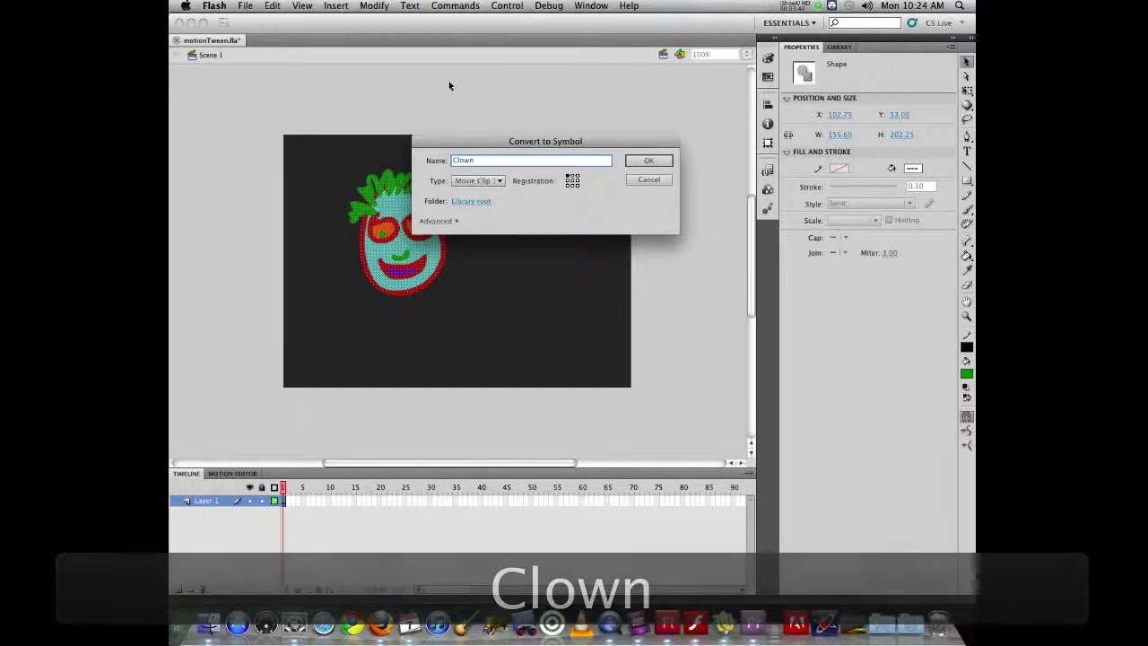
pyautogui.moveTo(484, 148); pyautogui.dragTo(556, 133)
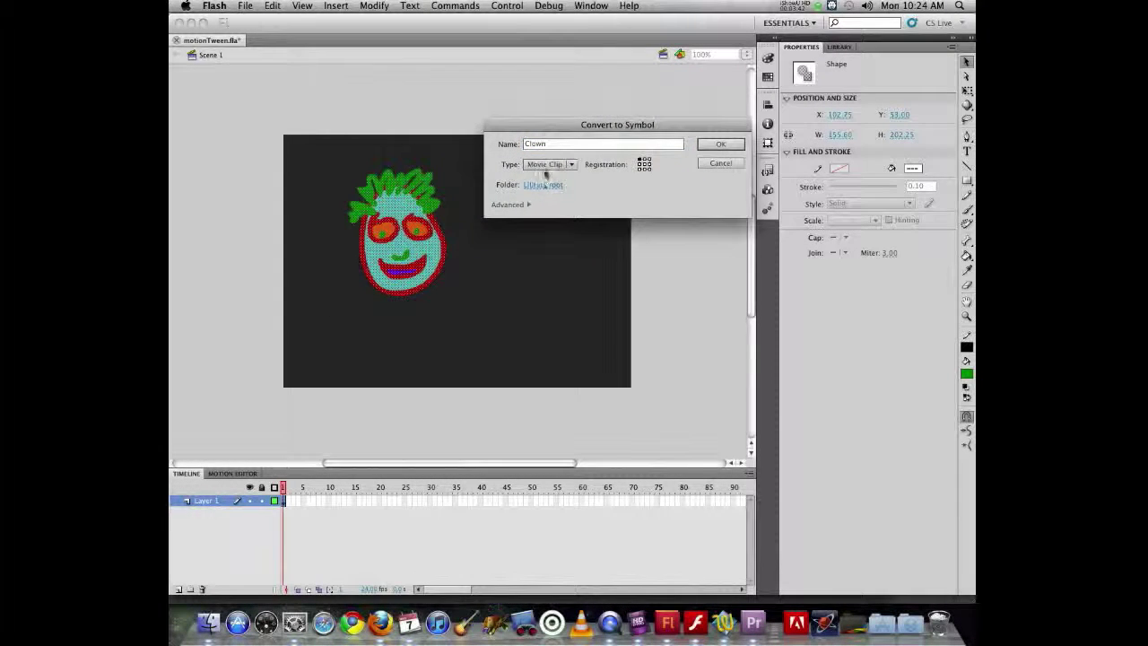
pyautogui.click(547, 165)
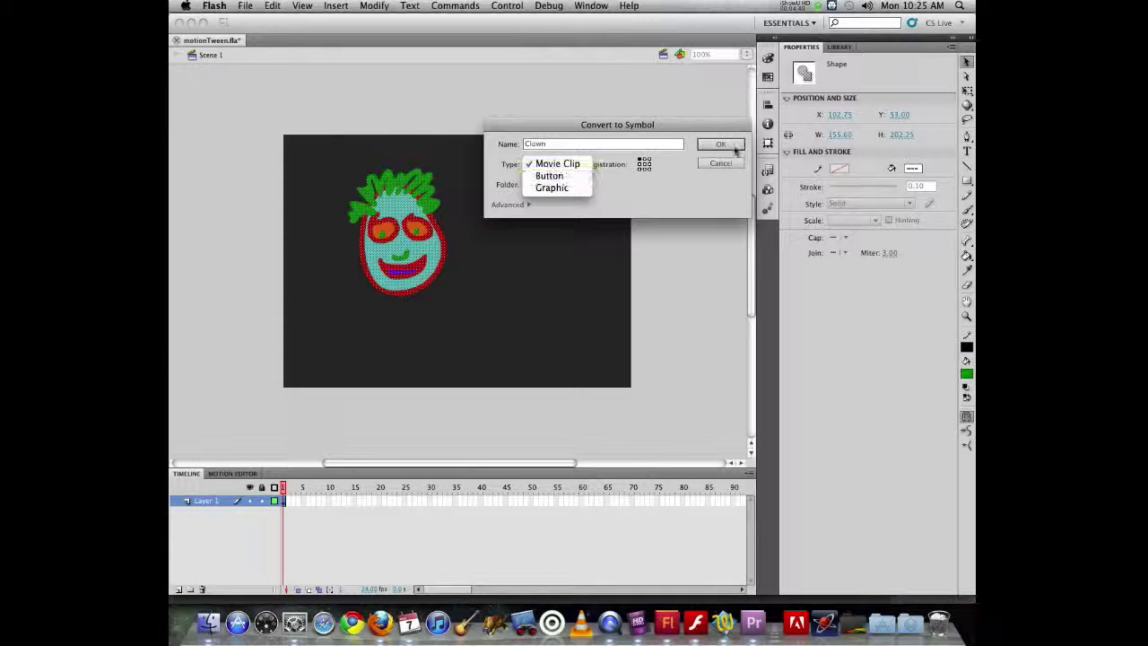
pyautogui.click(556, 164)
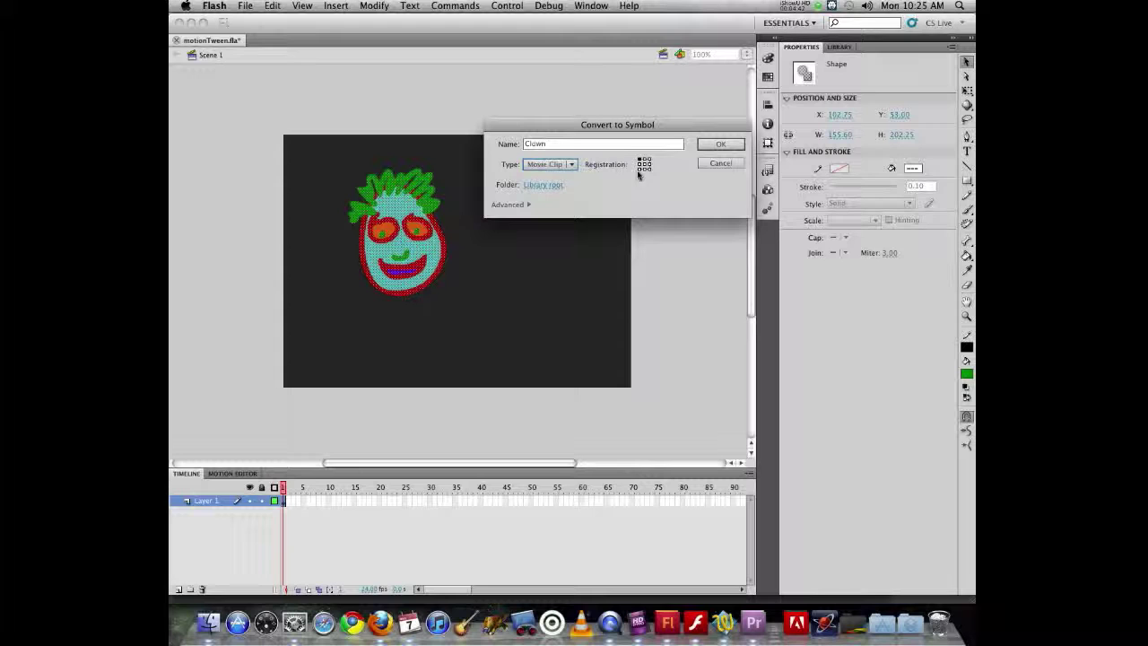
pyautogui.click(717, 147)
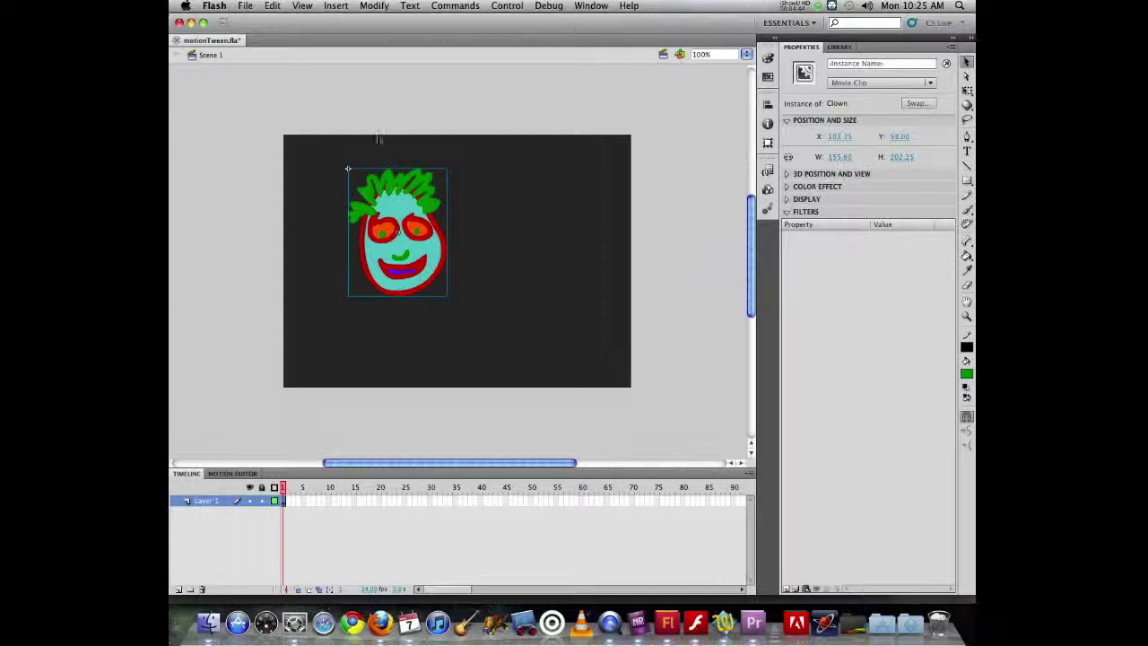
# Move the clown to the stage's lower-left corner, about X 12, Y 182, and create a motion tween on it
pyautogui.moveTo(375, 261); pyautogui.dragTo(296, 255)
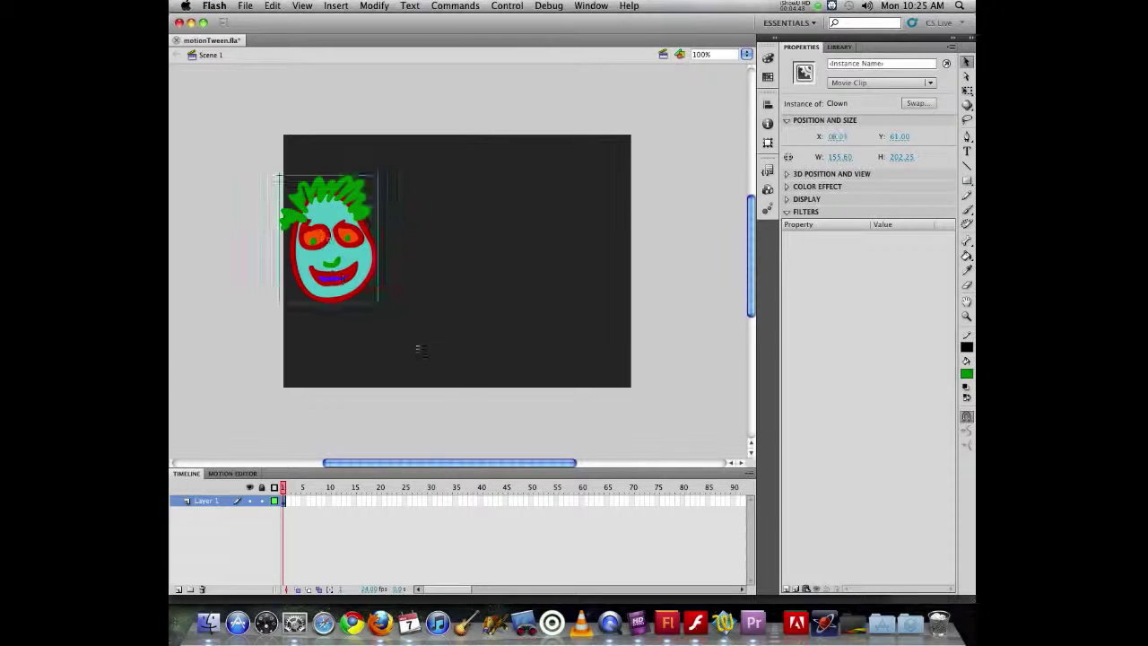
pyautogui.moveTo(302, 185); pyautogui.dragTo(313, 260)
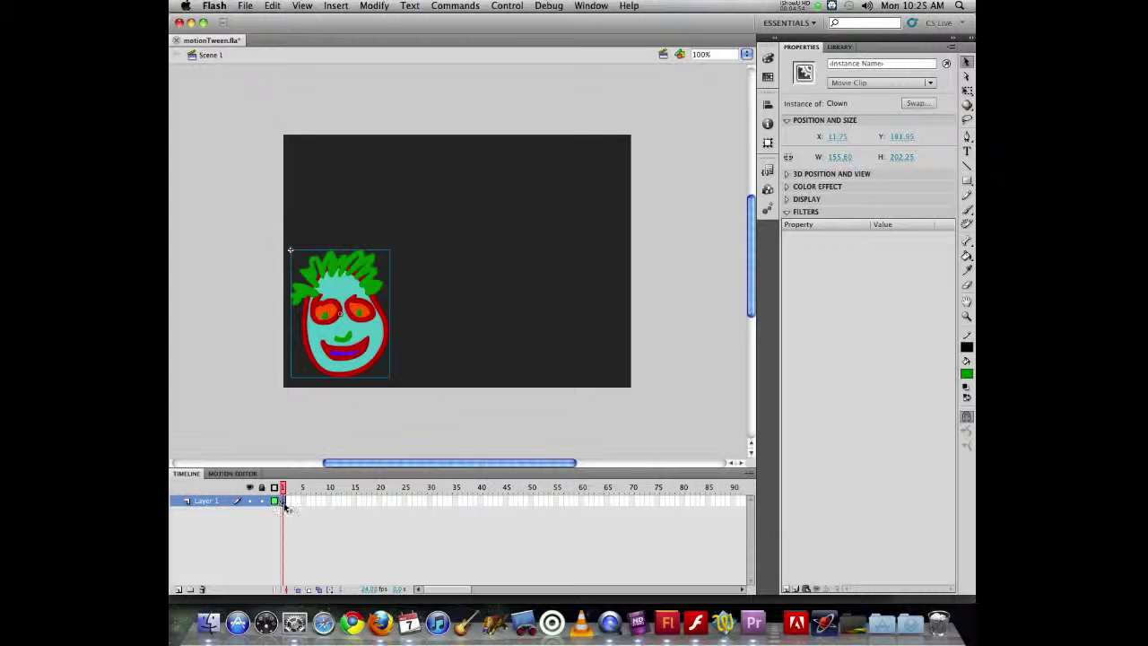
pyautogui.rightClick(372, 330)
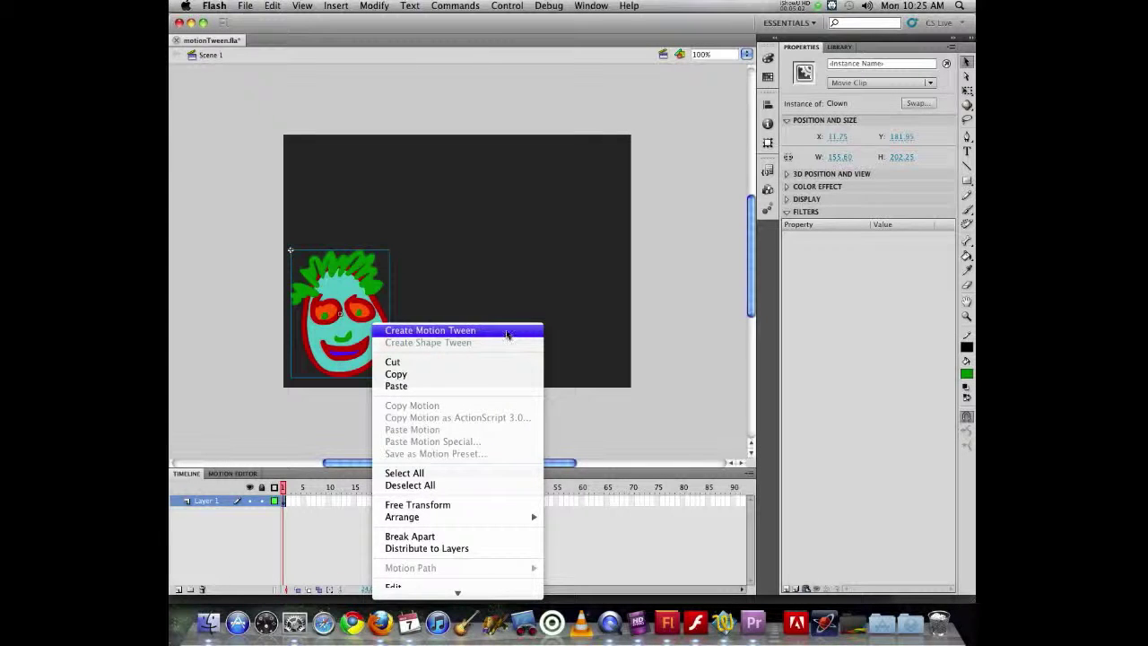
pyautogui.click(506, 335)
pyautogui.rightClick(510, 330)
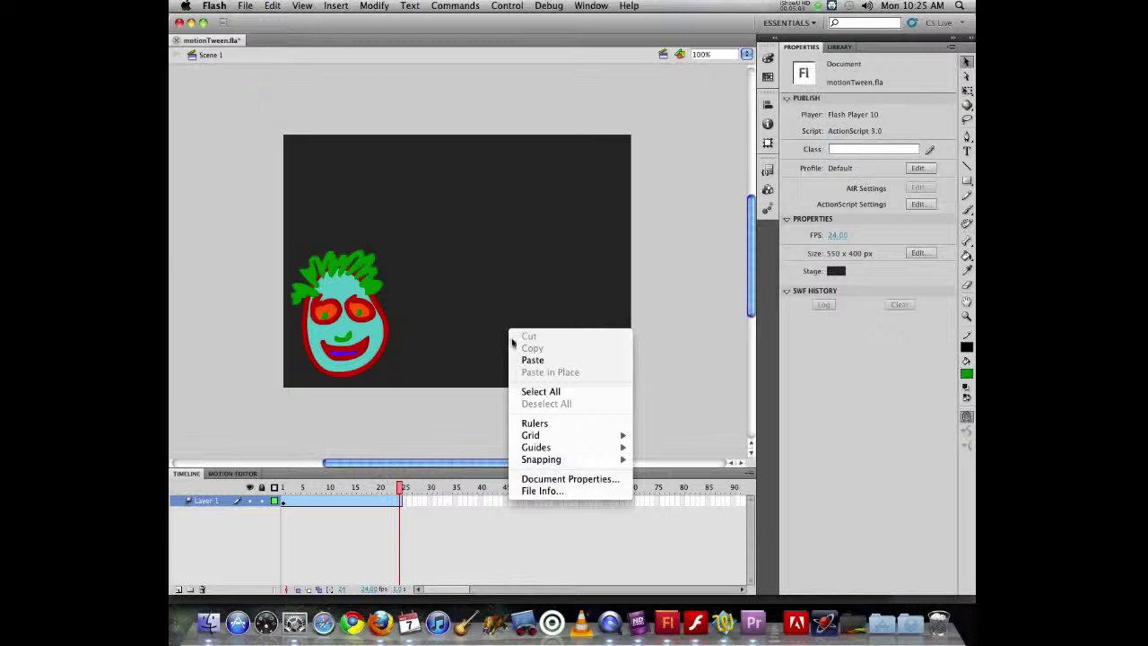
pyautogui.click(408, 364)
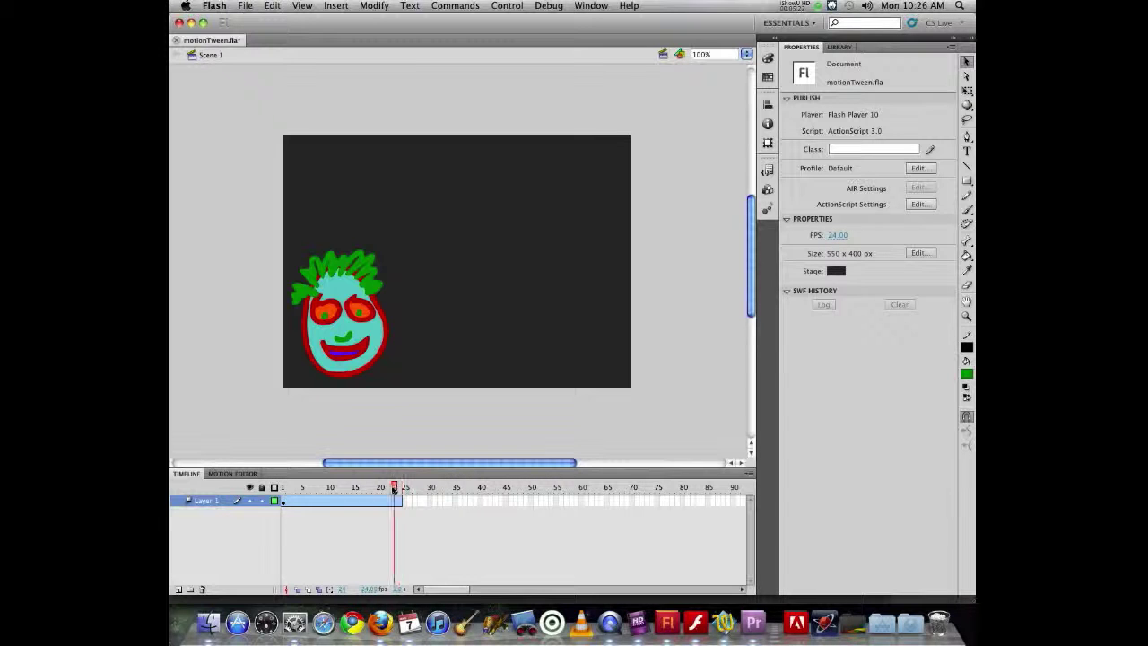
# Move the clown at frame 24 to the stage's lower-right corner, about X 377, Y 182, and play the tween
pyautogui.moveTo(396, 485); pyautogui.dragTo(334, 487)
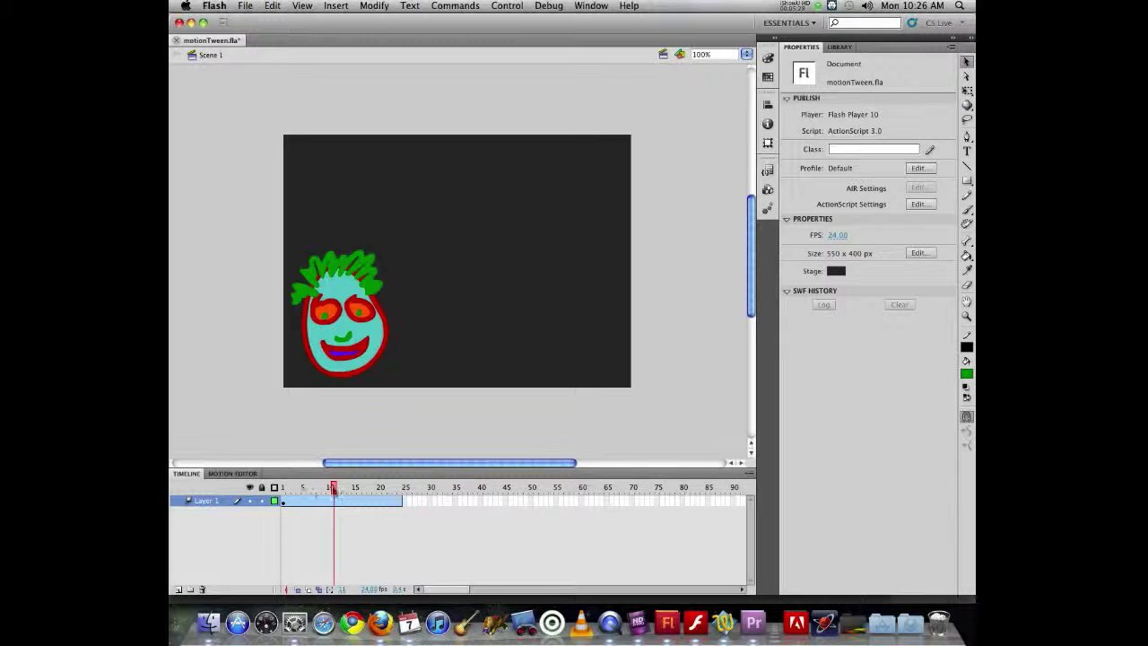
pyautogui.moveTo(332, 487); pyautogui.dragTo(401, 494)
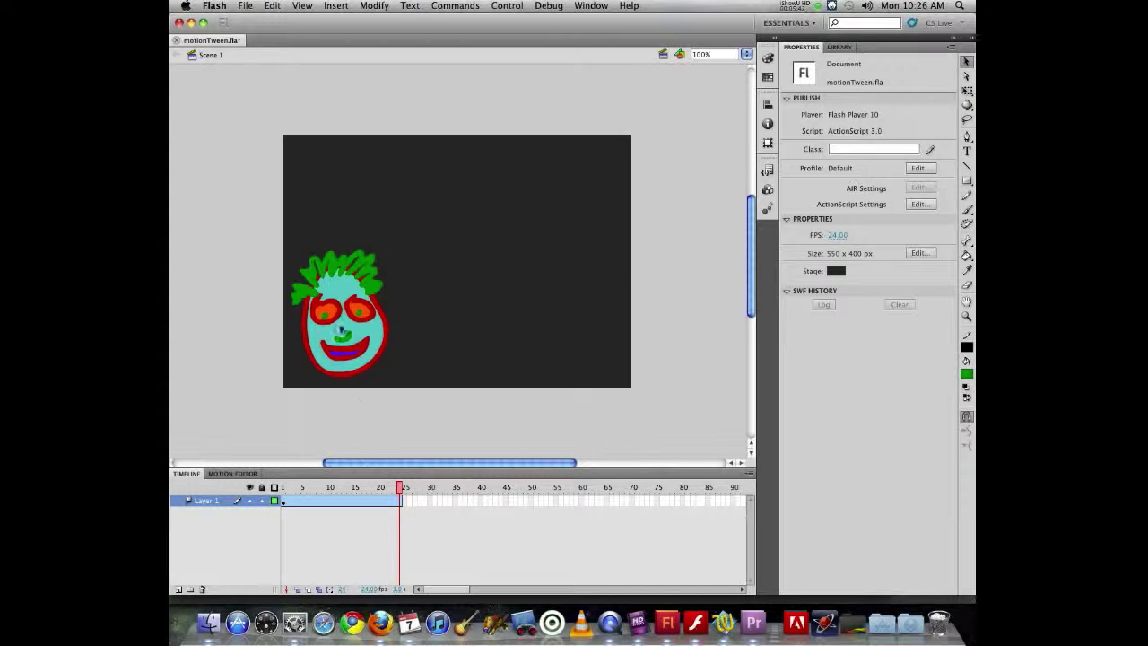
pyautogui.moveTo(341, 328); pyautogui.dragTo(571, 327)
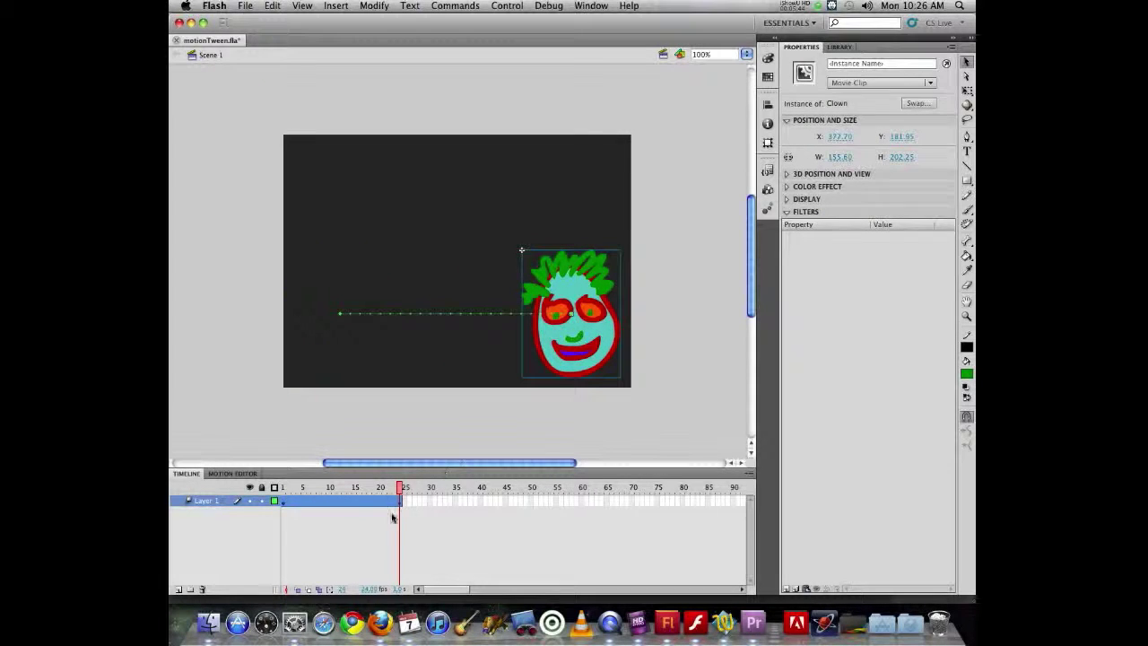
pyautogui.press('Return')
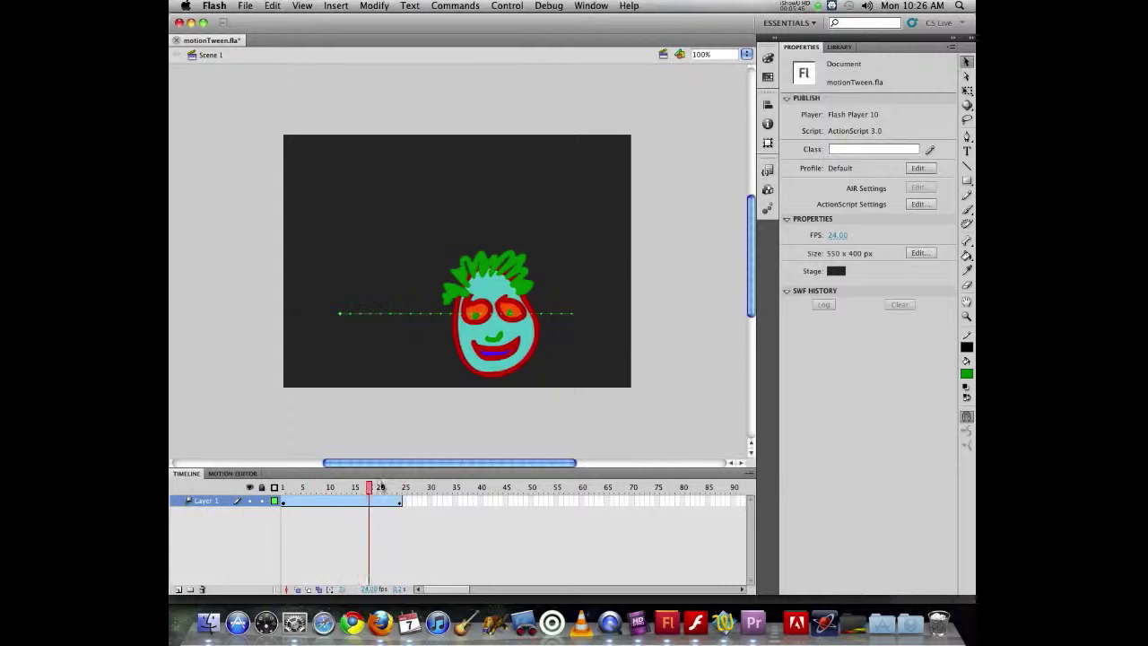
# Move the clown at frame 12 up to the stage's top edge, about X 187, Y 16, and scrub to the last frame
pyautogui.moveTo(399, 485); pyautogui.dragTo(338, 487)
pyautogui.click(380, 311)
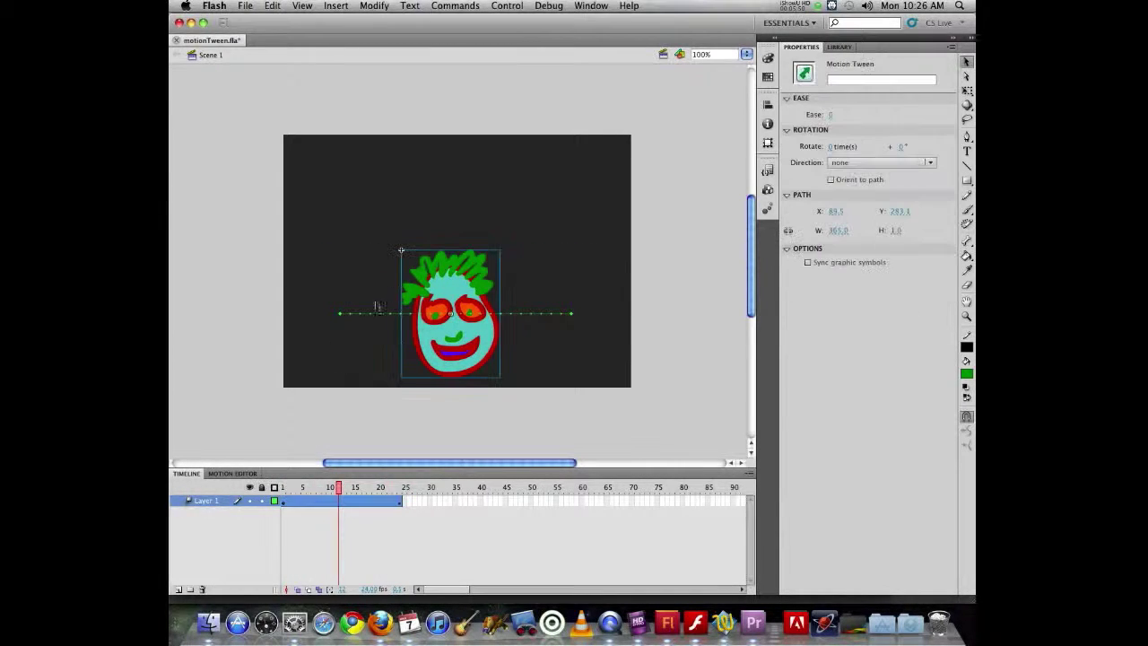
pyautogui.moveTo(453, 341); pyautogui.dragTo(458, 247)
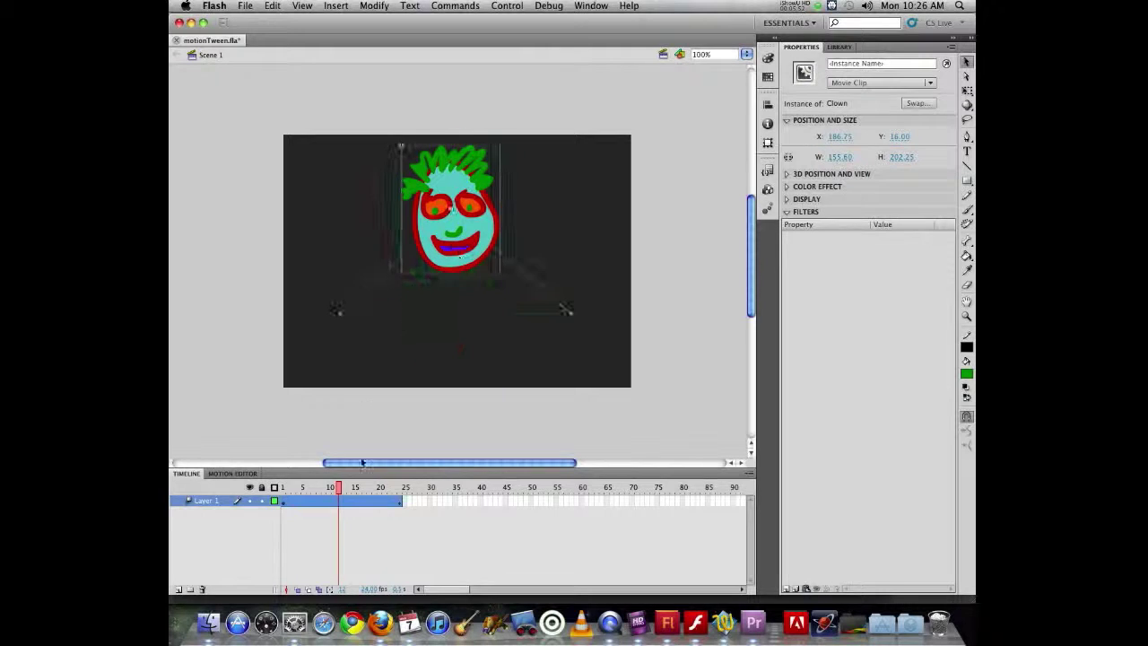
pyautogui.moveTo(339, 487); pyautogui.dragTo(400, 488)
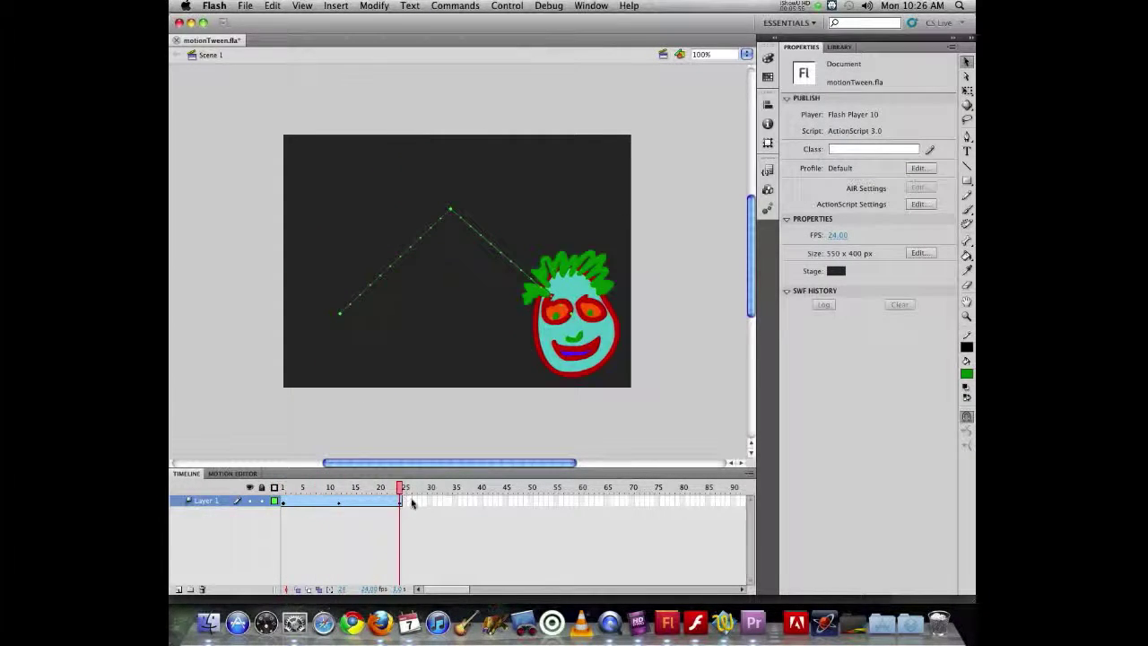
pyautogui.click(393, 502)
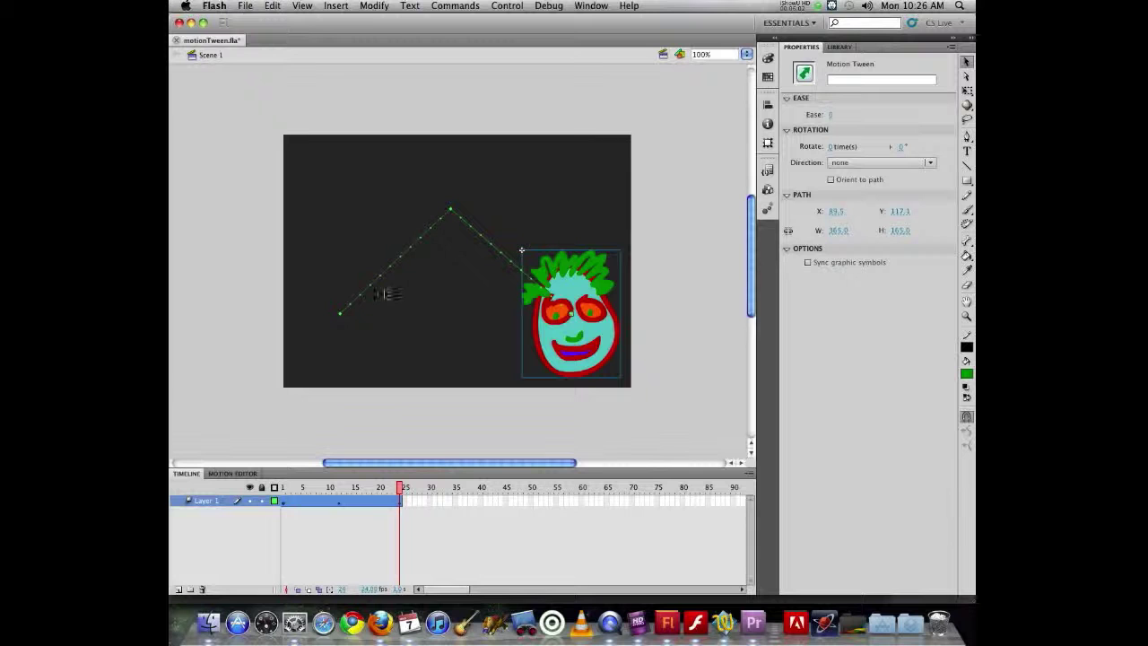
# Move the clown at frame 6 down toward the stage's middle, about X 157, Y 161, and scrub through the tween
pyautogui.moveTo(400, 488); pyautogui.dragTo(308, 489)
pyautogui.click(342, 305)
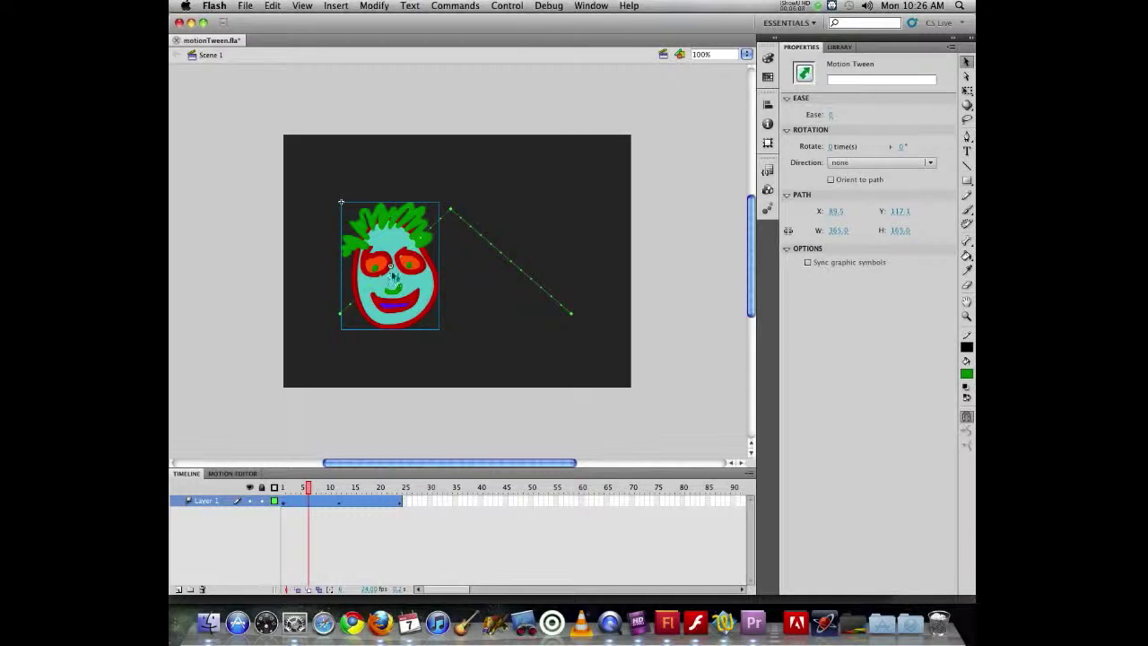
pyautogui.moveTo(391, 292); pyautogui.dragTo(441, 325)
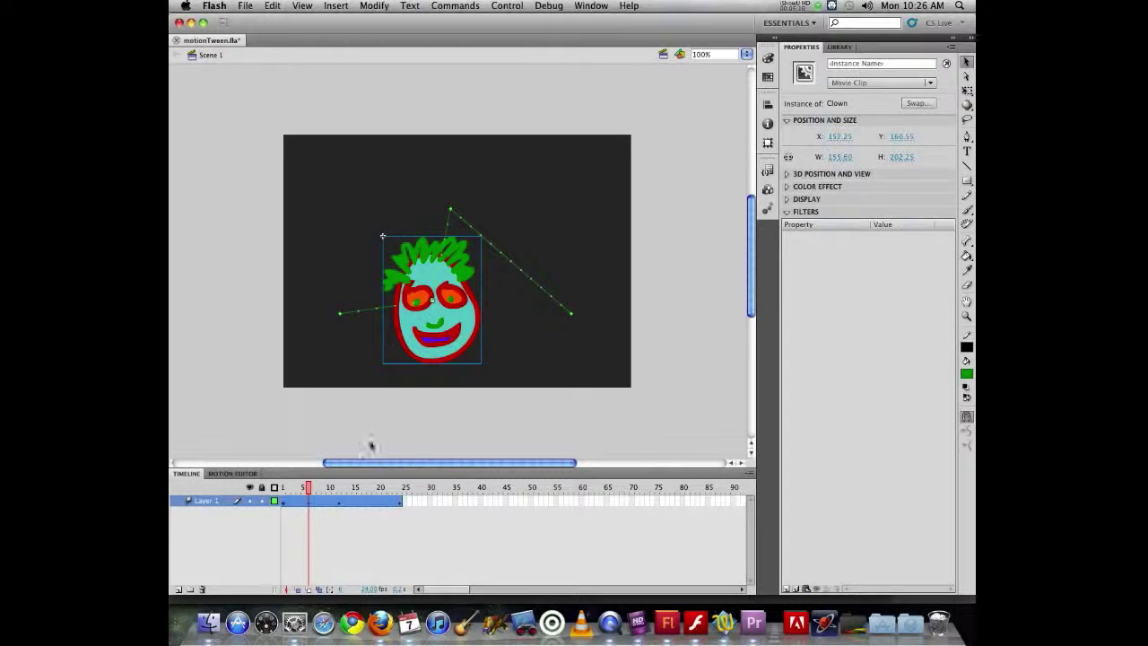
pyautogui.click(324, 392)
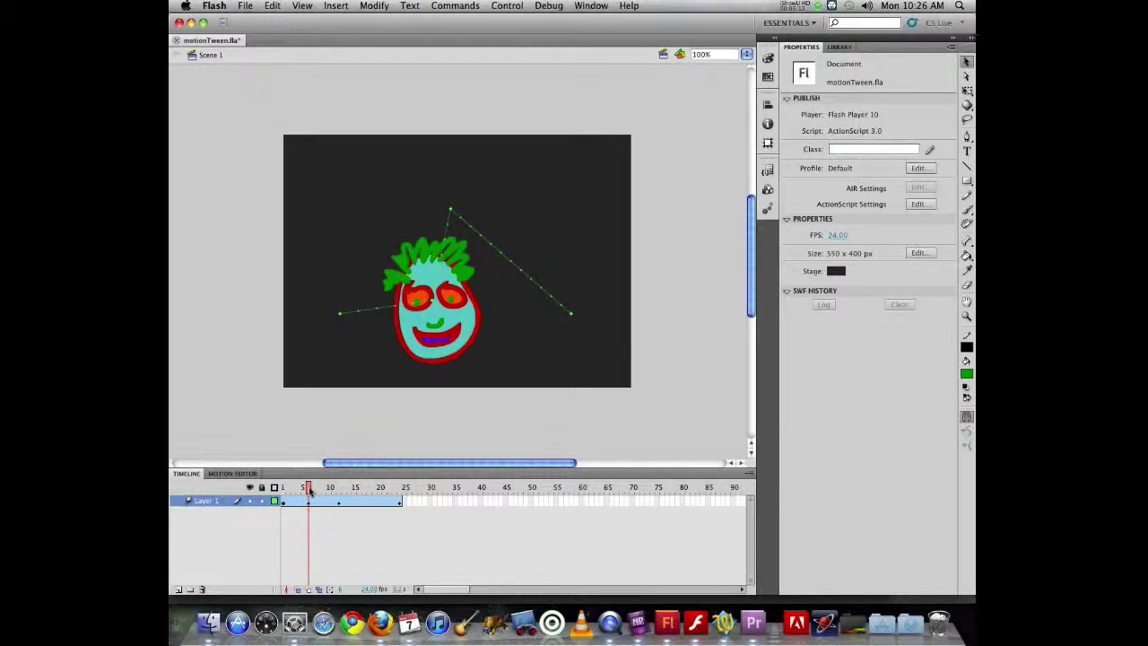
pyautogui.moveTo(307, 489); pyautogui.dragTo(400, 489)
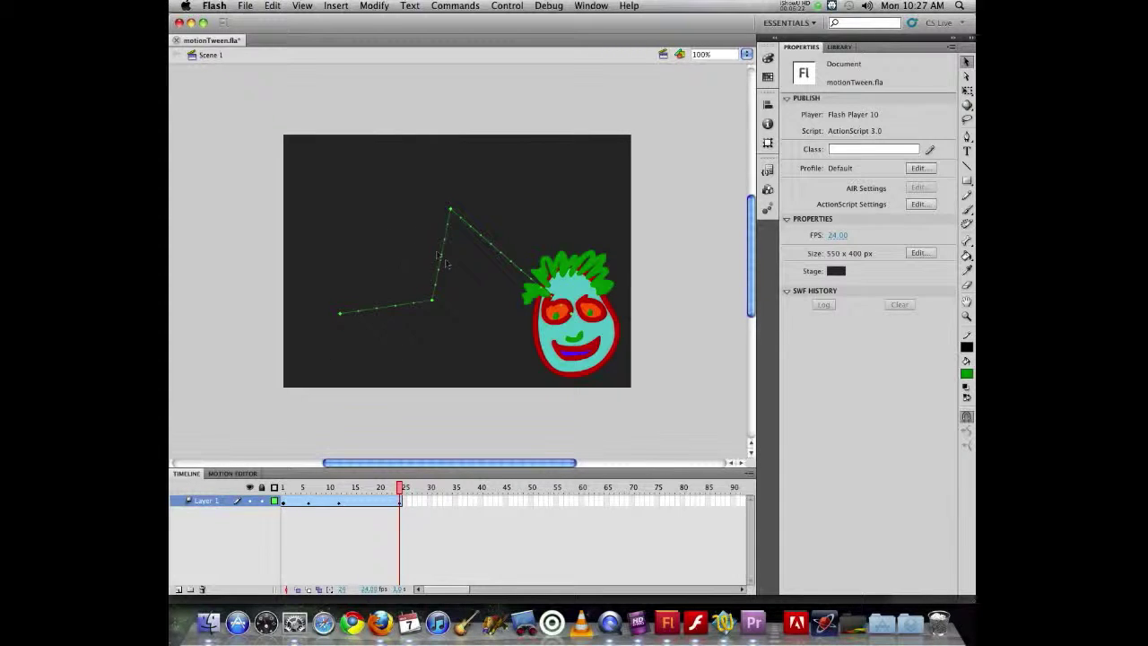
# Bend the three straight segments of the motion path into curves and scrub through the animation
pyautogui.moveTo(440, 256); pyautogui.dragTo(392, 241)
pyautogui.moveTo(387, 312); pyautogui.dragTo(408, 353)
pyautogui.moveTo(498, 246); pyautogui.dragTo(565, 176)
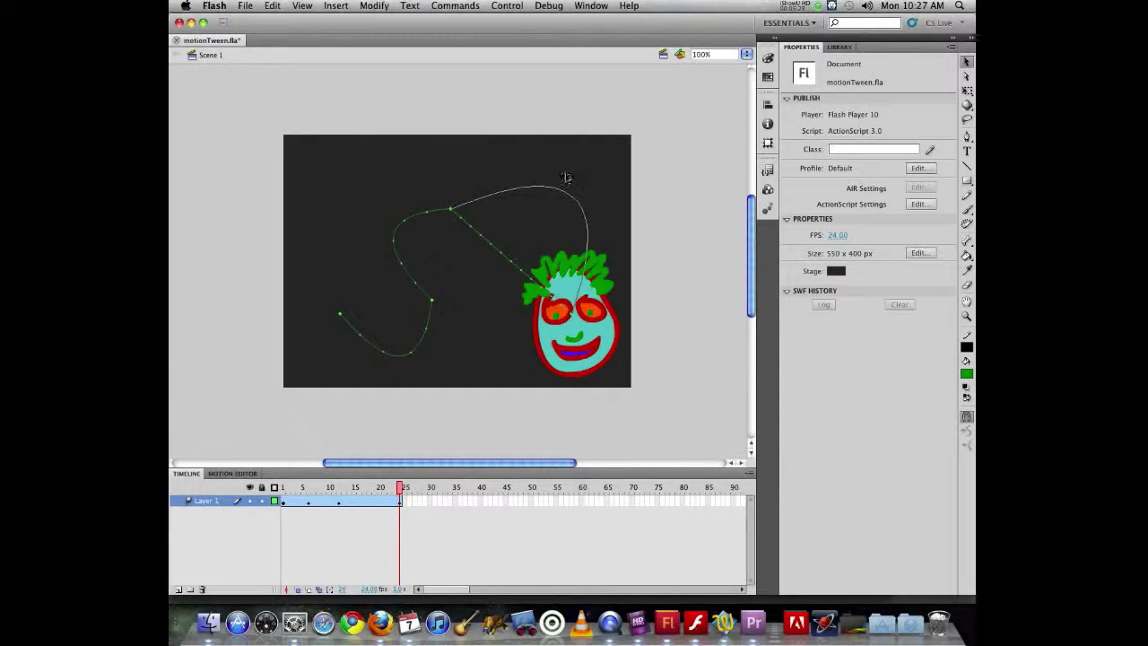
pyautogui.moveTo(399, 492); pyautogui.dragTo(437, 440)
# Undo the motion path curves and the clown's move at frame 6
pyautogui.press('super+z')
pyautogui.press('super+z')
pyautogui.press('super+z')
pyautogui.press('super+z')
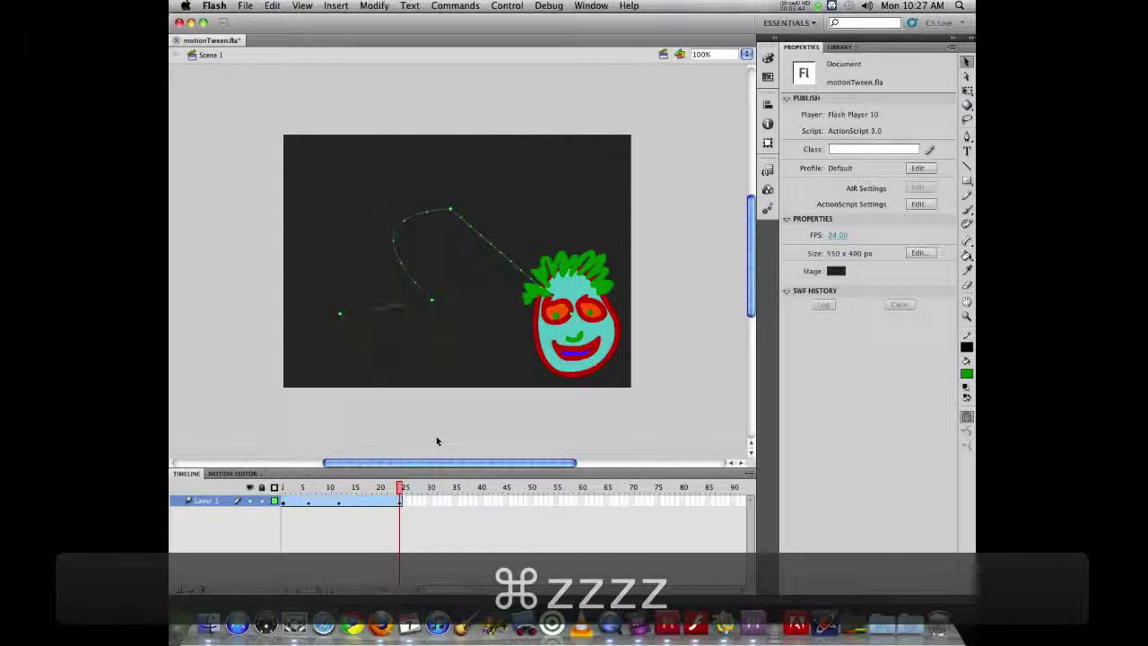
pyautogui.press('super+z')
pyautogui.press('super+z')
pyautogui.press('super+z')
pyautogui.press('super+z')
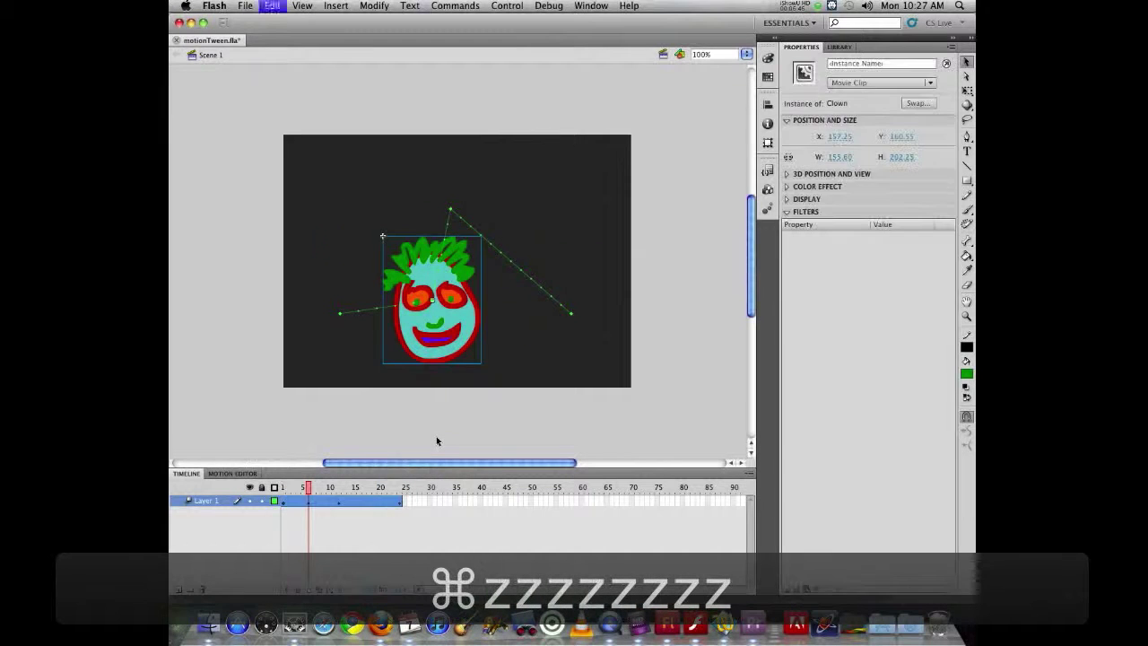
pyautogui.press('super+z')
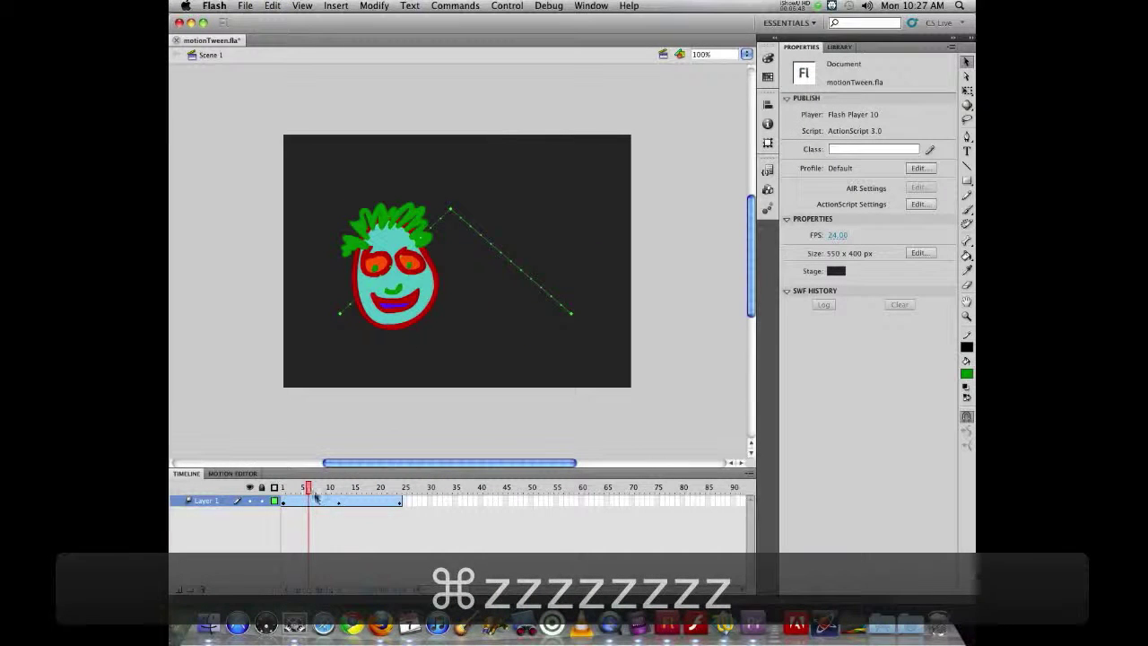
# Extend the motion tween span to frame 60 and scrub back to frame 1 to check the slower animation
pyautogui.moveTo(309, 488); pyautogui.dragTo(397, 489)
pyautogui.moveTo(287, 487)
pyautogui.mouseDown()
pyautogui.moveTo(379, 487)
pyautogui.moveTo(297, 487)
pyautogui.moveTo(329, 473)
pyautogui.moveTo(341, 479)
pyautogui.moveTo(251, 486)
pyautogui.moveTo(400, 464)
pyautogui.moveTo(287, 475)
pyautogui.moveTo(415, 473)
pyautogui.moveTo(285, 476)
pyautogui.mouseUp()
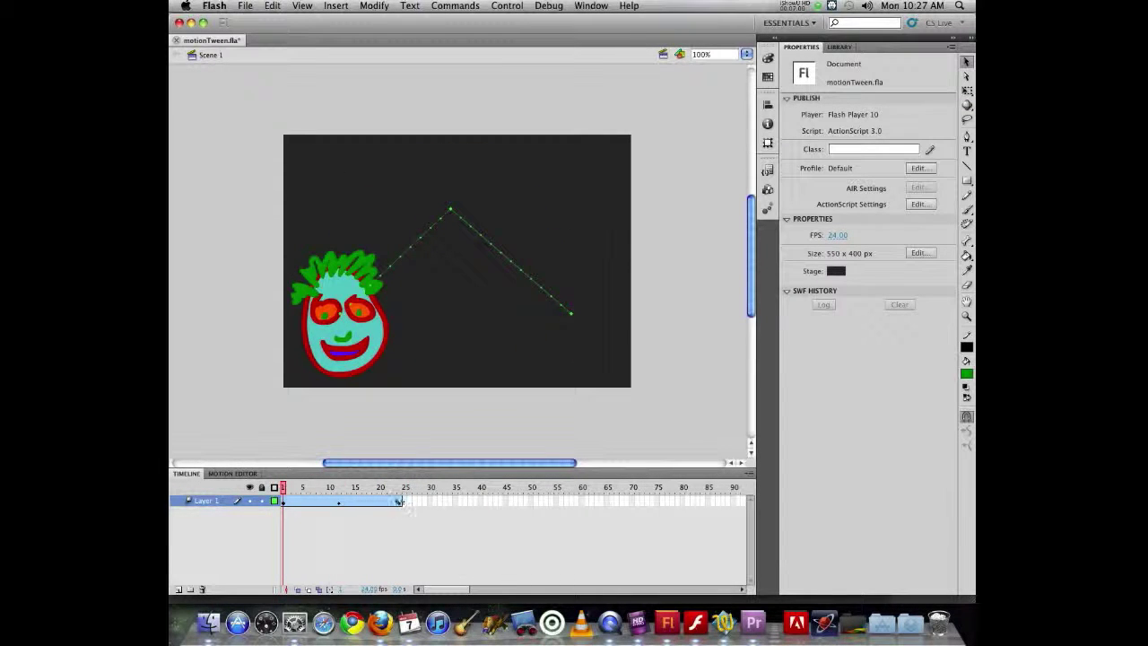
pyautogui.moveTo(399, 501); pyautogui.dragTo(655, 481)
pyautogui.click(443, 505)
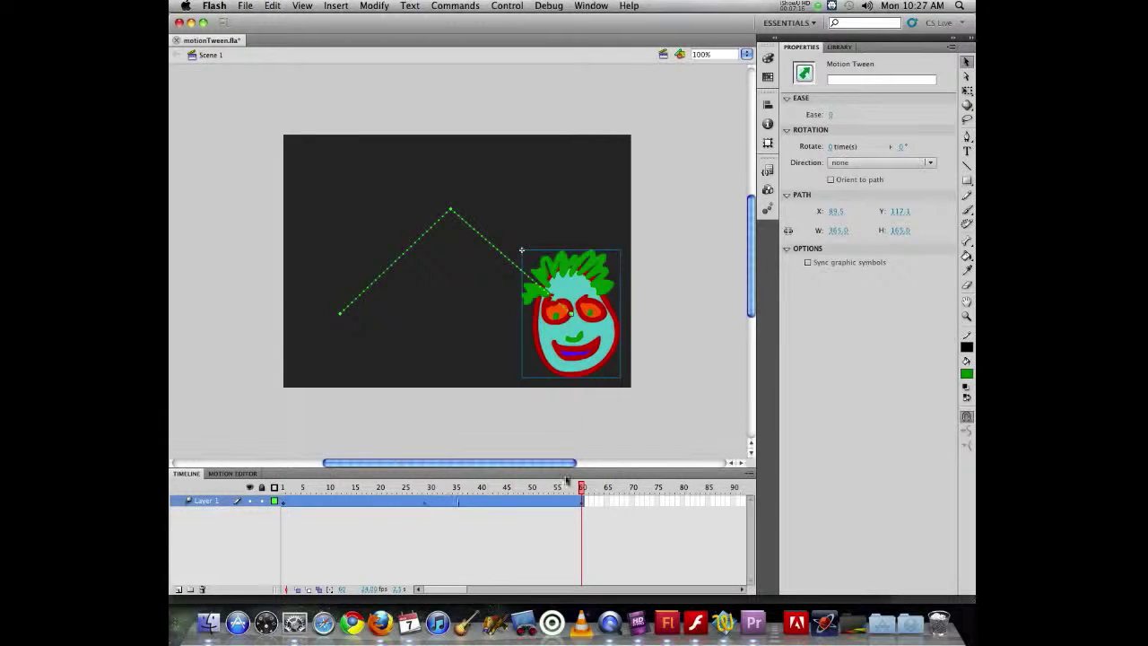
pyautogui.moveTo(571, 484); pyautogui.dragTo(430, 484)
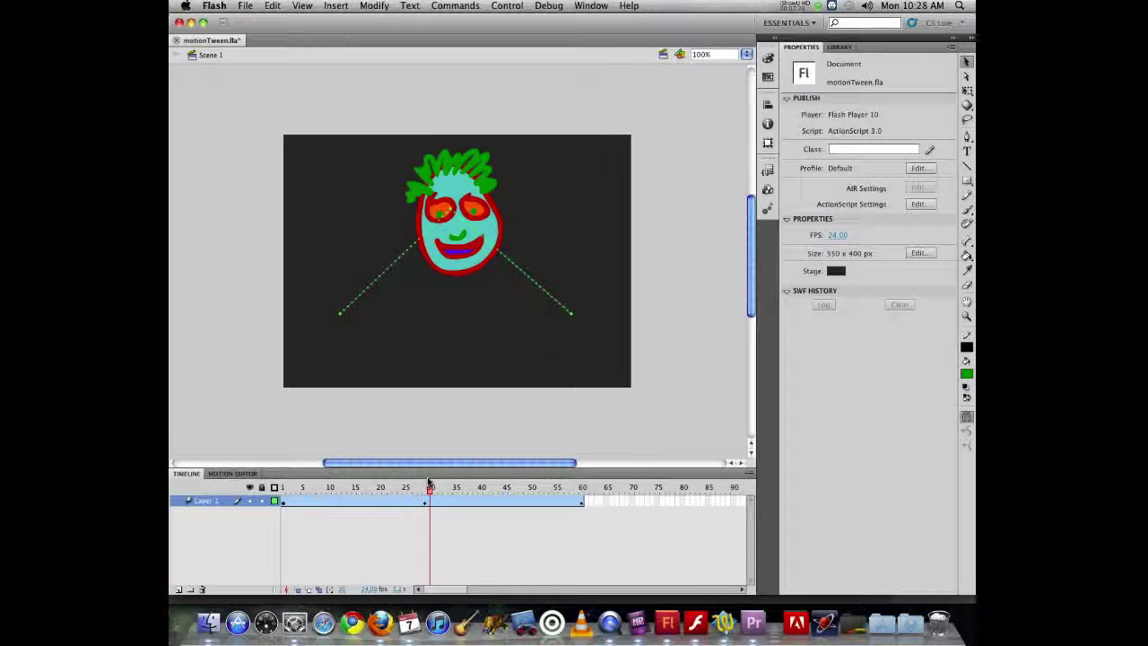
pyautogui.moveTo(429, 484); pyautogui.dragTo(283, 485)
# Shorten the motion tween span to frame 22 and stretch it back out to frame 61
pyautogui.click(285, 500)
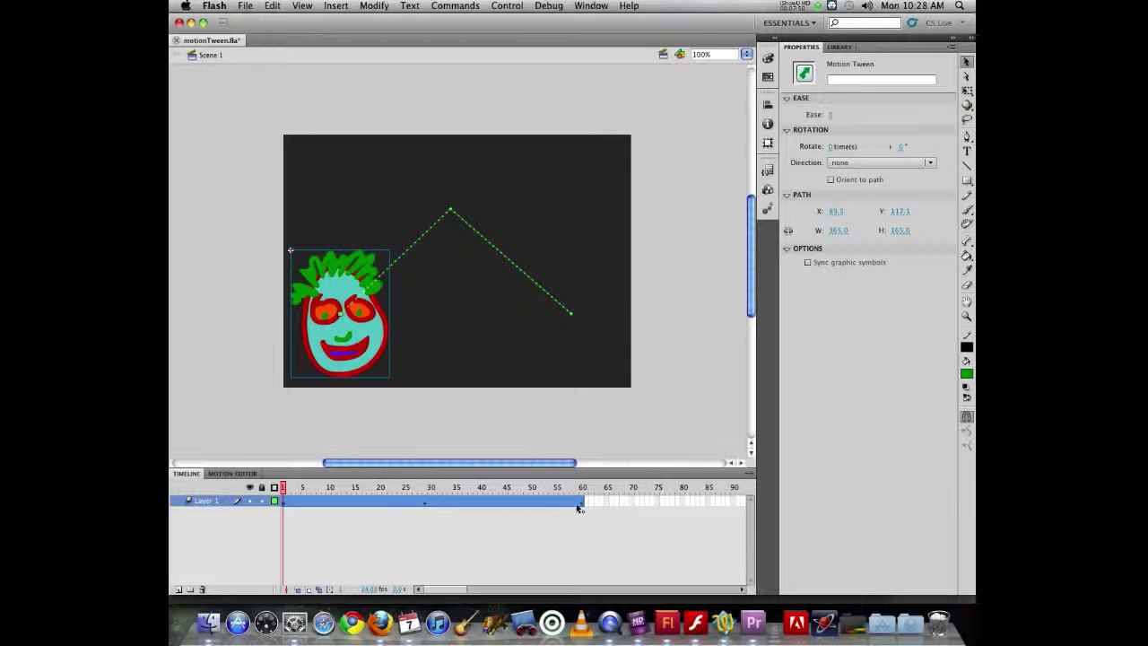
pyautogui.moveTo(582, 503); pyautogui.dragTo(390, 503)
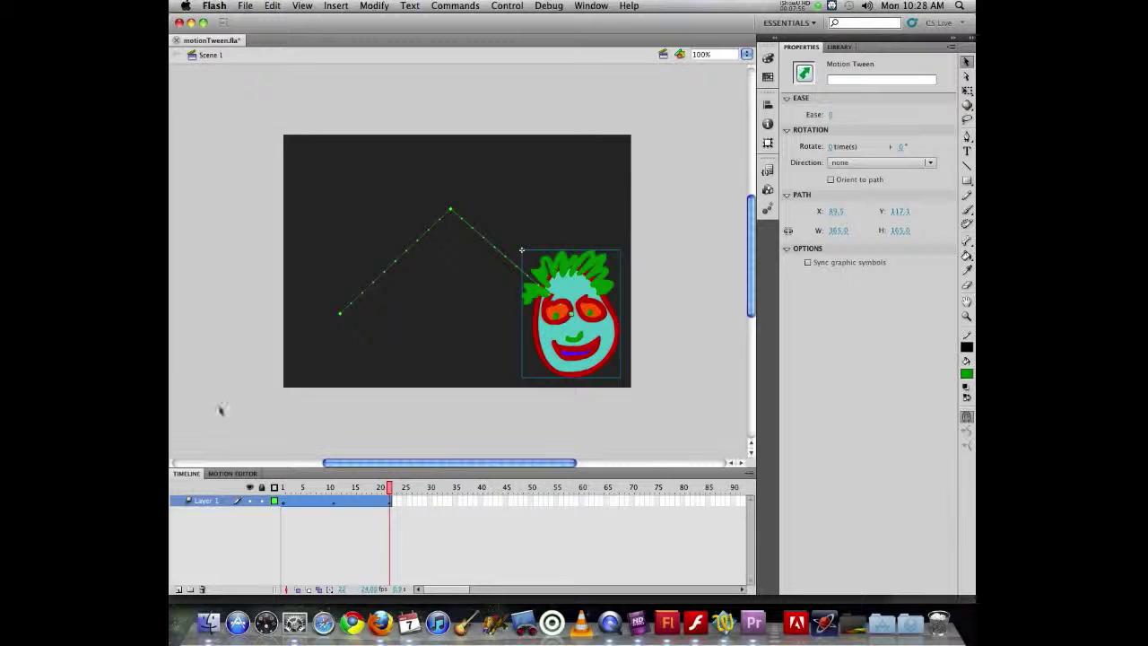
pyautogui.moveTo(390, 503); pyautogui.dragTo(585, 504)
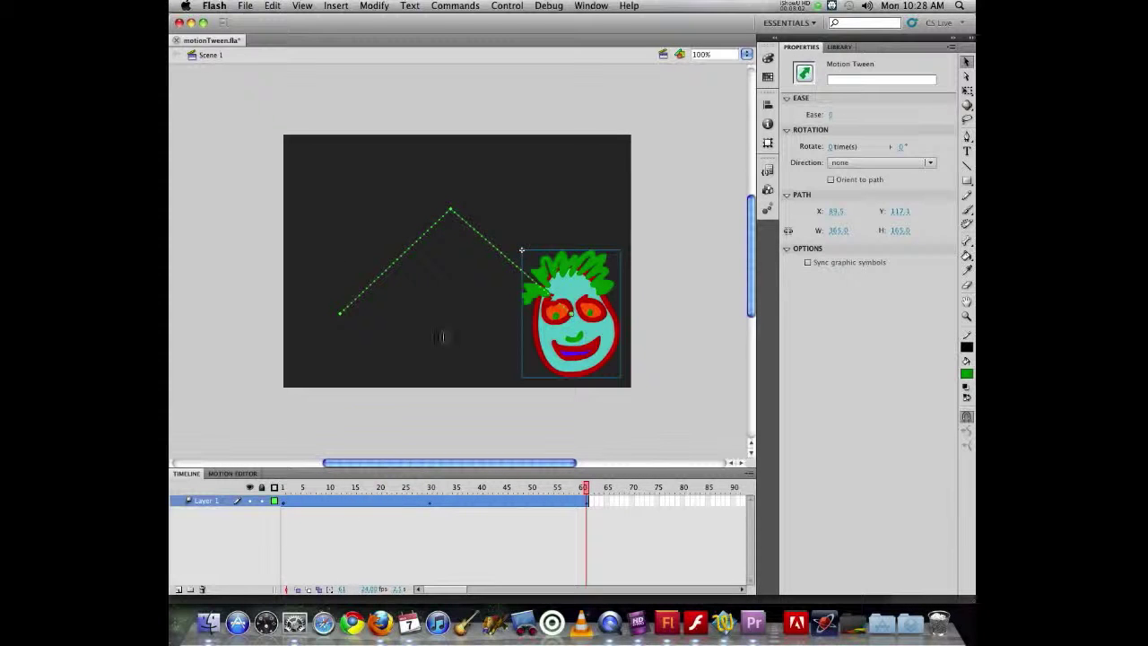
# Move the tween's middle keyframe to frame 15, and scrub and play the animation to check its timing
pyautogui.click(431, 507)
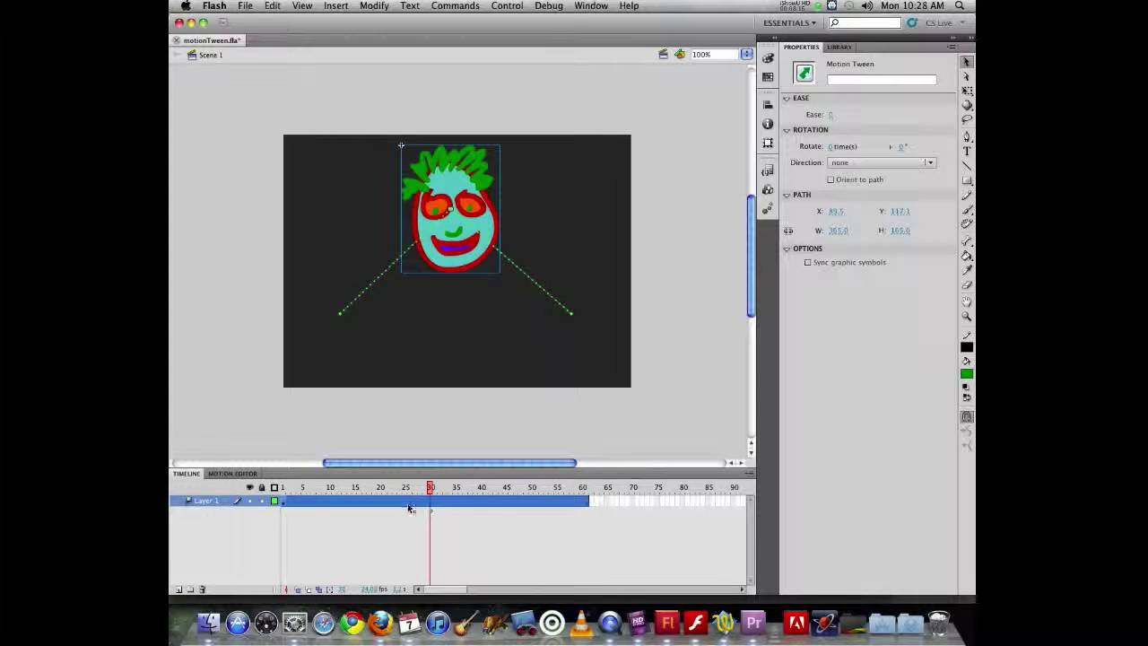
pyautogui.moveTo(409, 509)
pyautogui.mouseDown()
pyautogui.moveTo(533, 512)
pyautogui.moveTo(422, 520)
pyautogui.moveTo(461, 508)
pyautogui.moveTo(409, 508)
pyautogui.mouseUp()
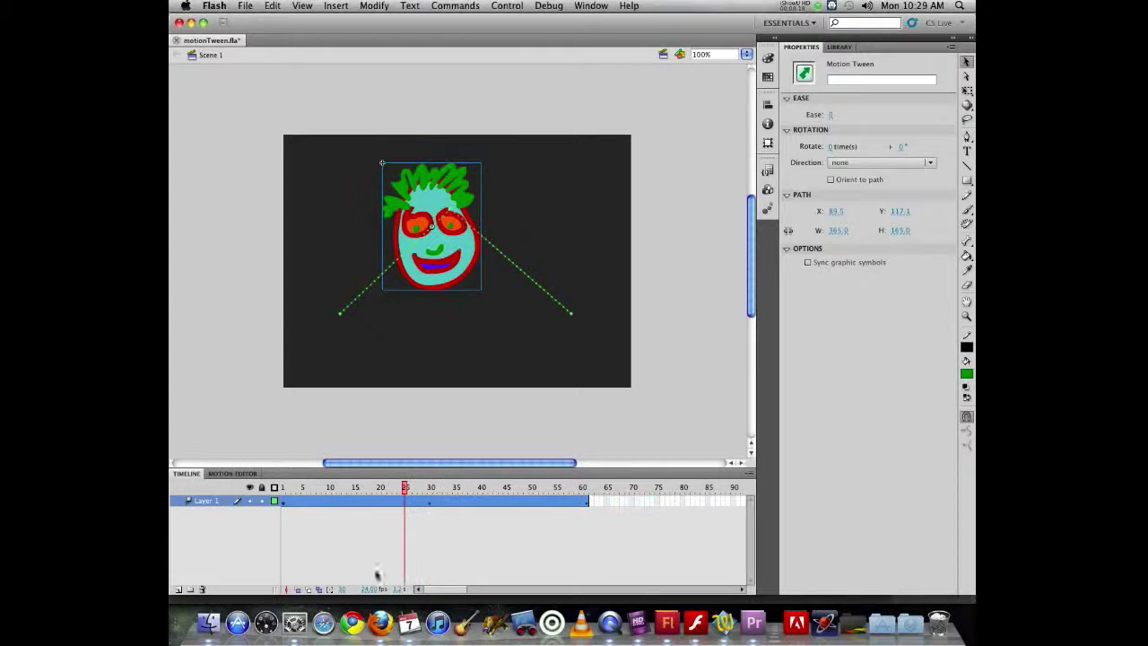
pyautogui.click(431, 488)
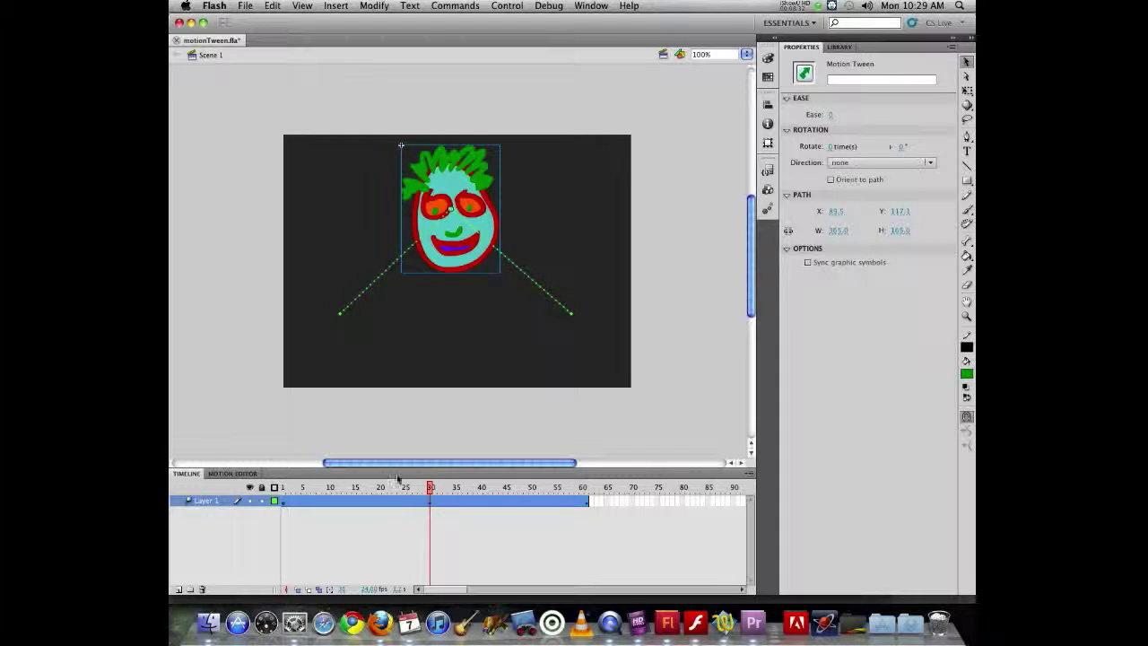
pyautogui.click(432, 502)
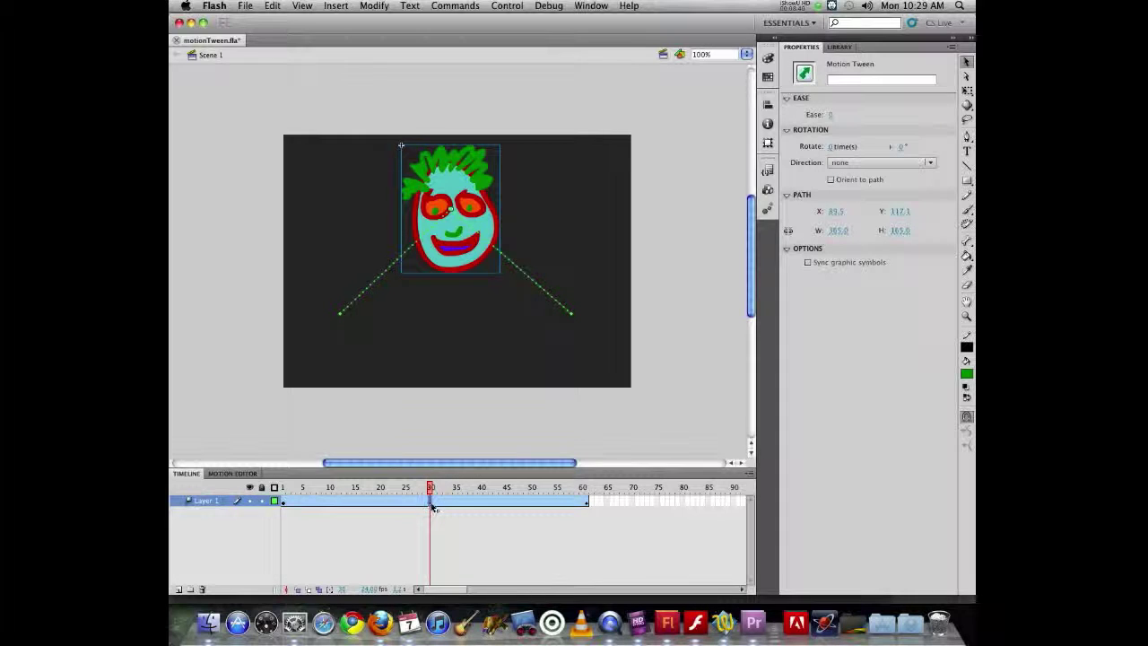
pyautogui.moveTo(431, 506)
pyautogui.mouseDown()
pyautogui.moveTo(425, 497)
pyautogui.moveTo(357, 502)
pyautogui.moveTo(396, 487)
pyautogui.moveTo(605, 499)
pyautogui.moveTo(607, 489)
pyautogui.mouseUp()
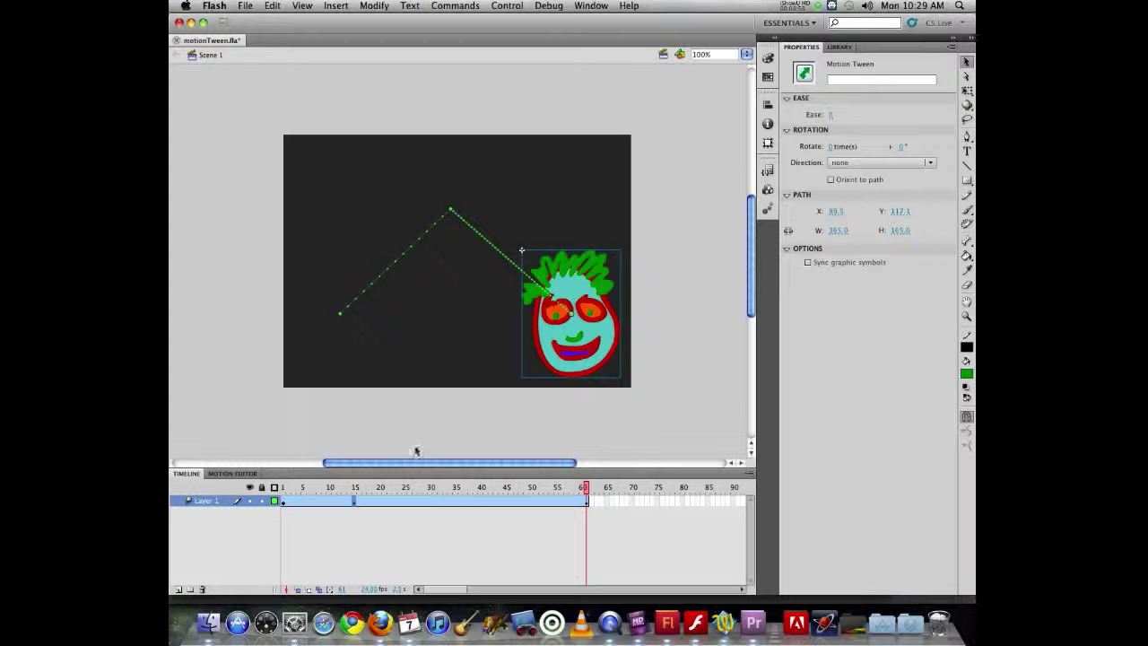
pyautogui.click(349, 487)
pyautogui.moveTo(349, 488); pyautogui.dragTo(584, 488)
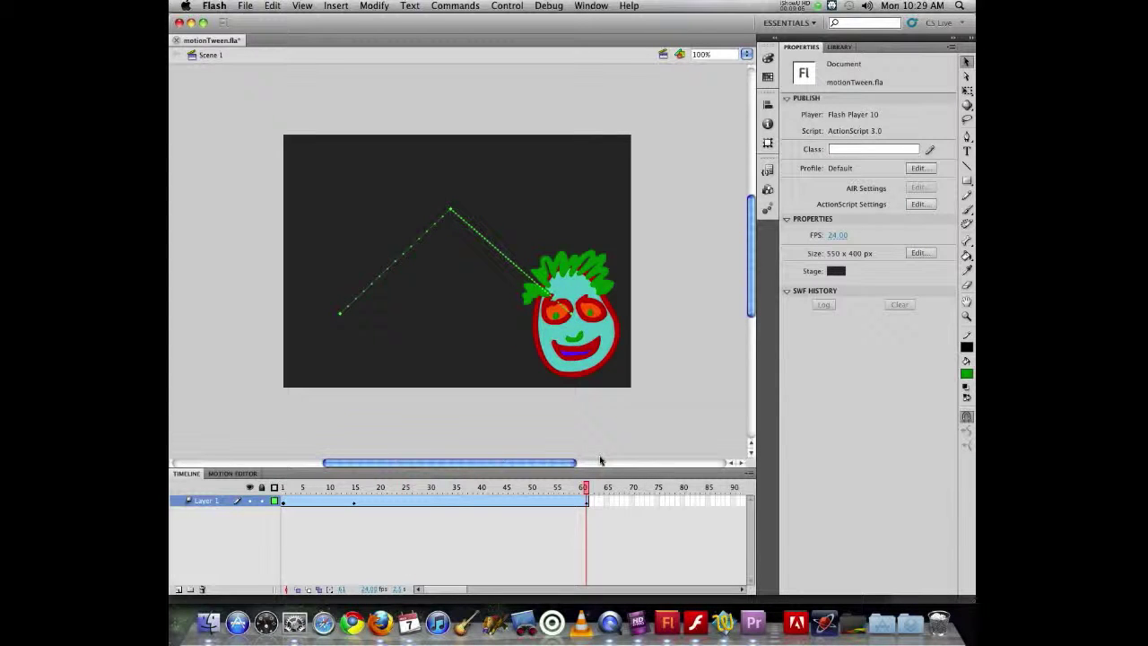
pyautogui.click(529, 261)
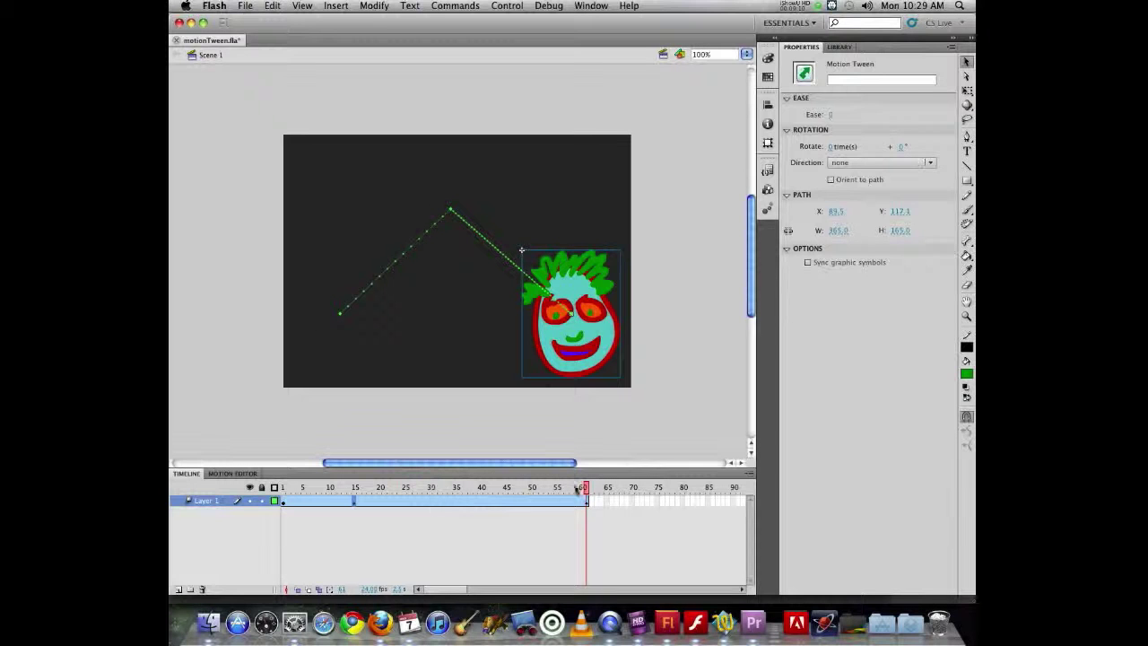
pyautogui.press('Return')
# Add a new layer above the tween layer and place a Clown instance from the library in the stage's upper-left area
pyautogui.click(178, 589)
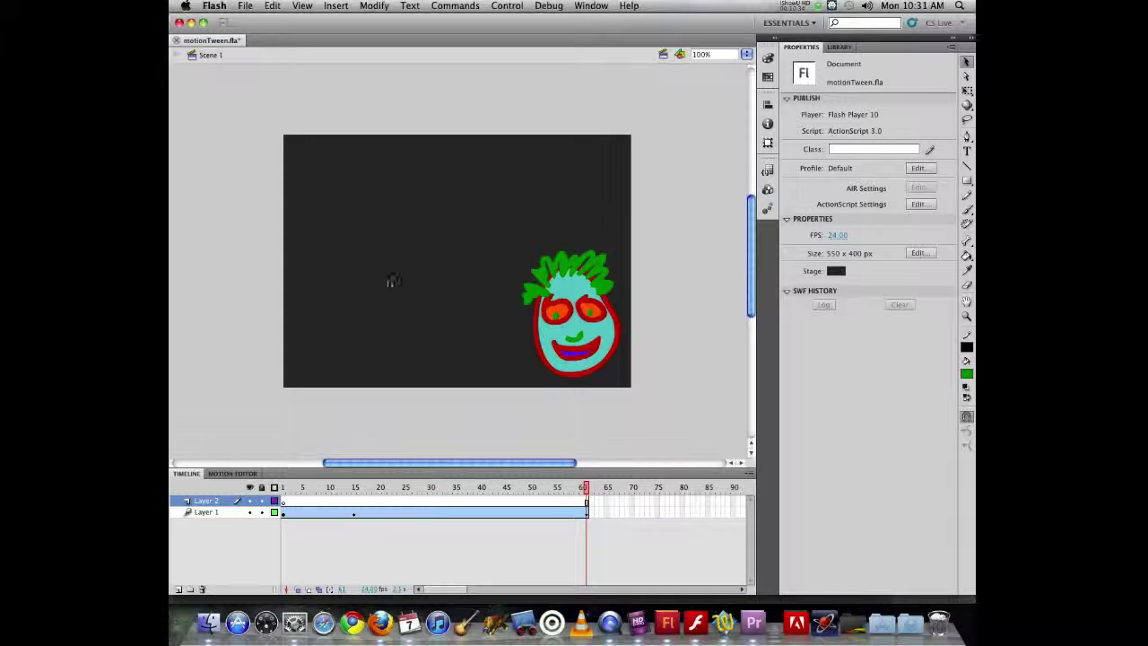
pyautogui.click(839, 47)
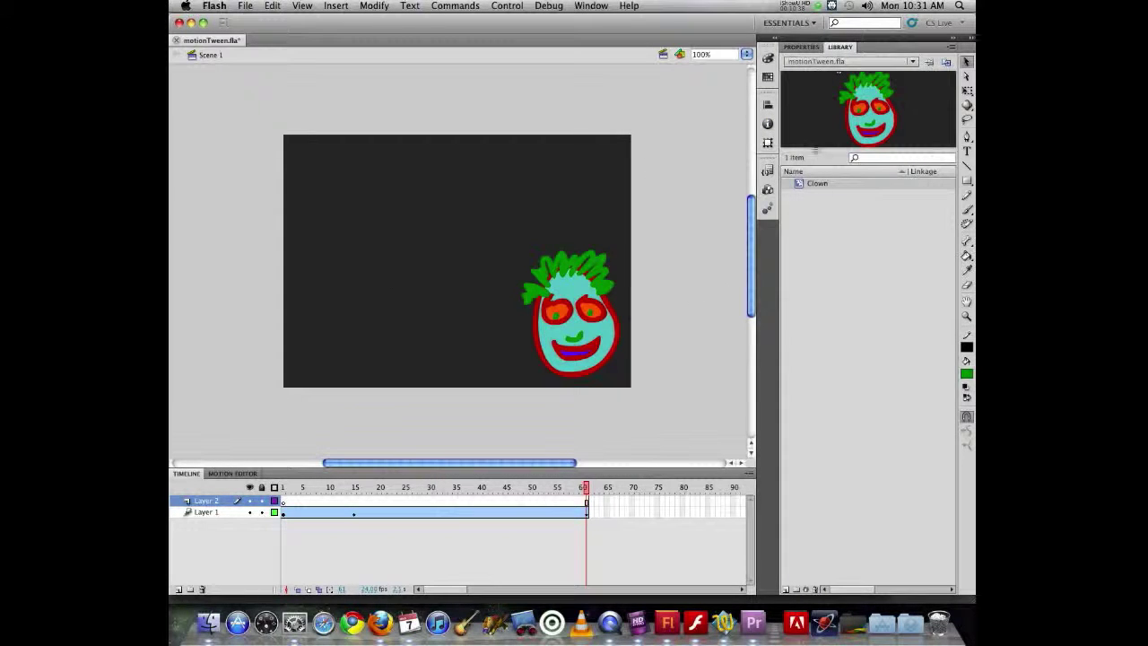
pyautogui.moveTo(869, 133); pyautogui.dragTo(363, 184)
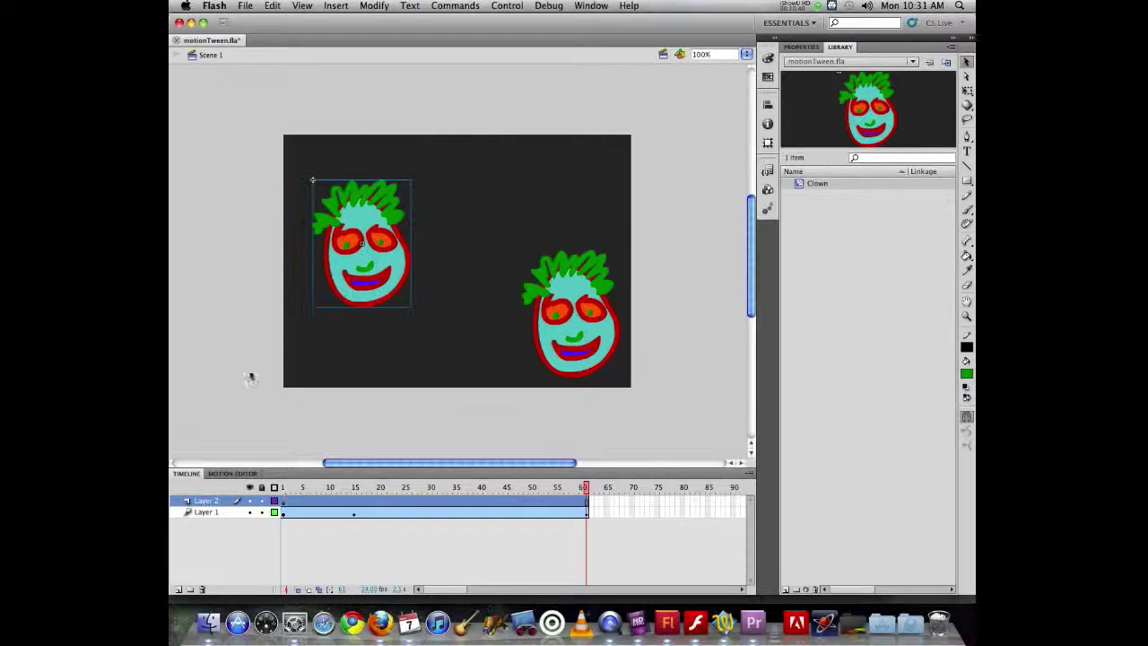
# Scale the new clown down to about one third of its size and move it to the stage's upper-left corner
pyautogui.click(967, 90)
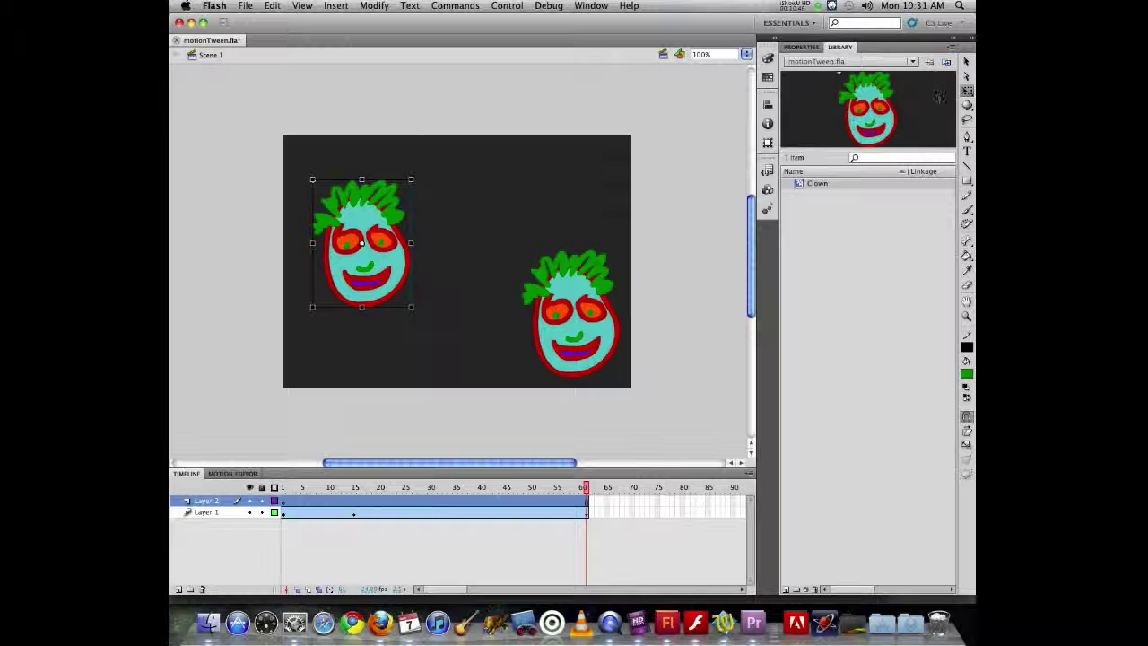
pyautogui.moveTo(408, 179); pyautogui.dragTo(378, 220)
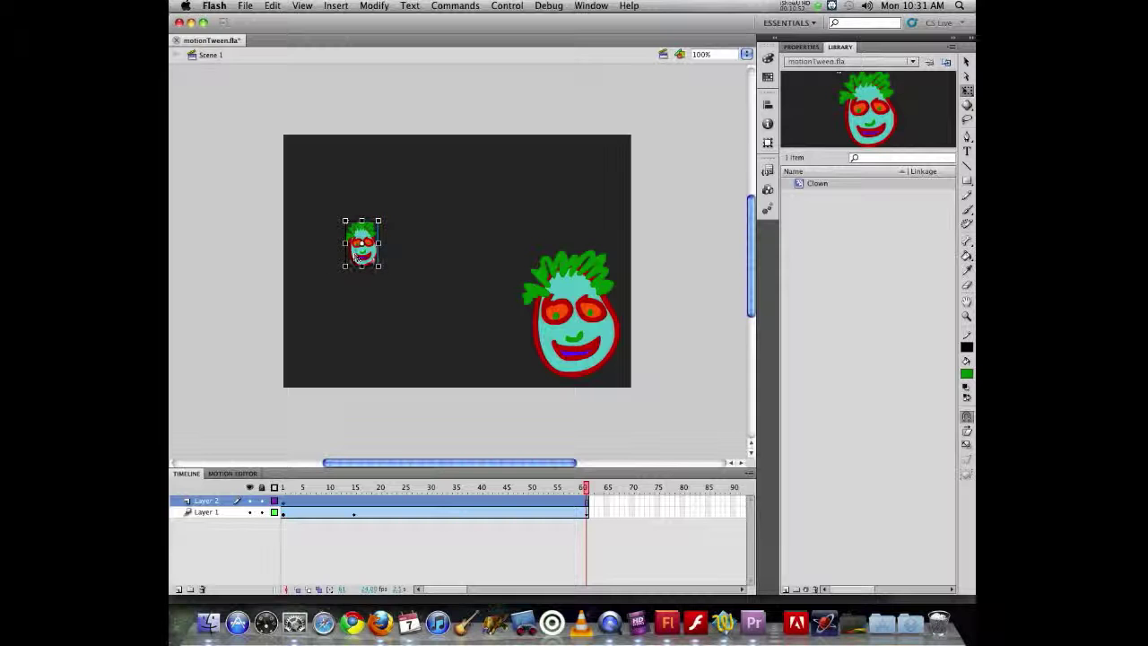
pyautogui.moveTo(357, 259); pyautogui.dragTo(312, 194)
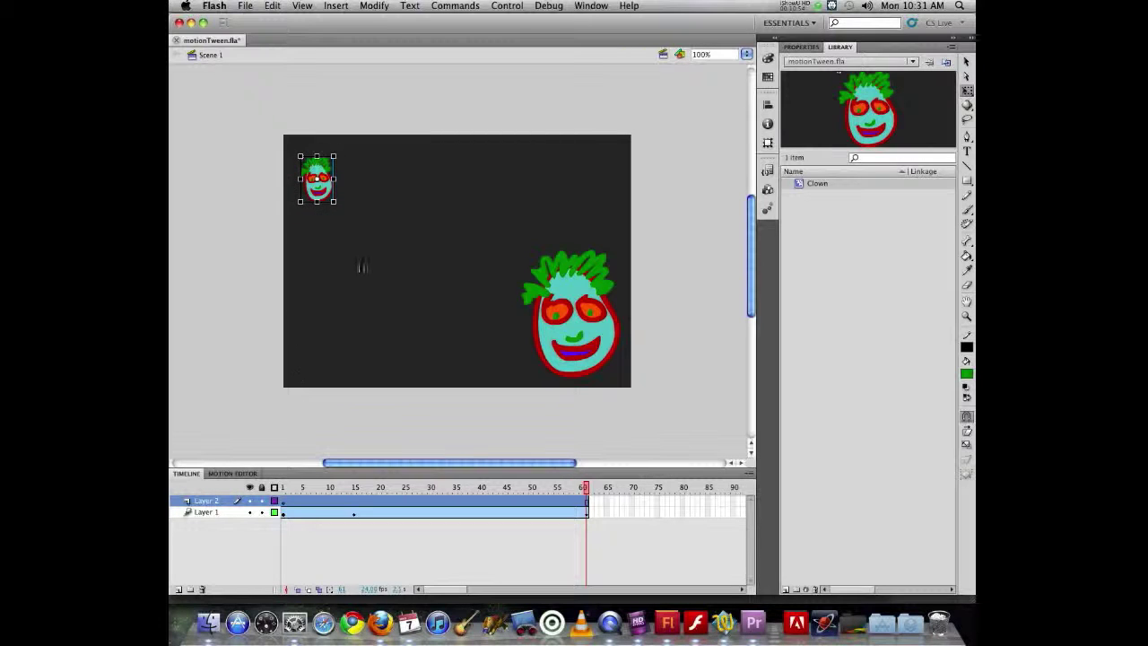
# Add a third layer with another Clown instance from the library, scaled to about one quarter size, in the stage's upper-right area
pyautogui.click(801, 47)
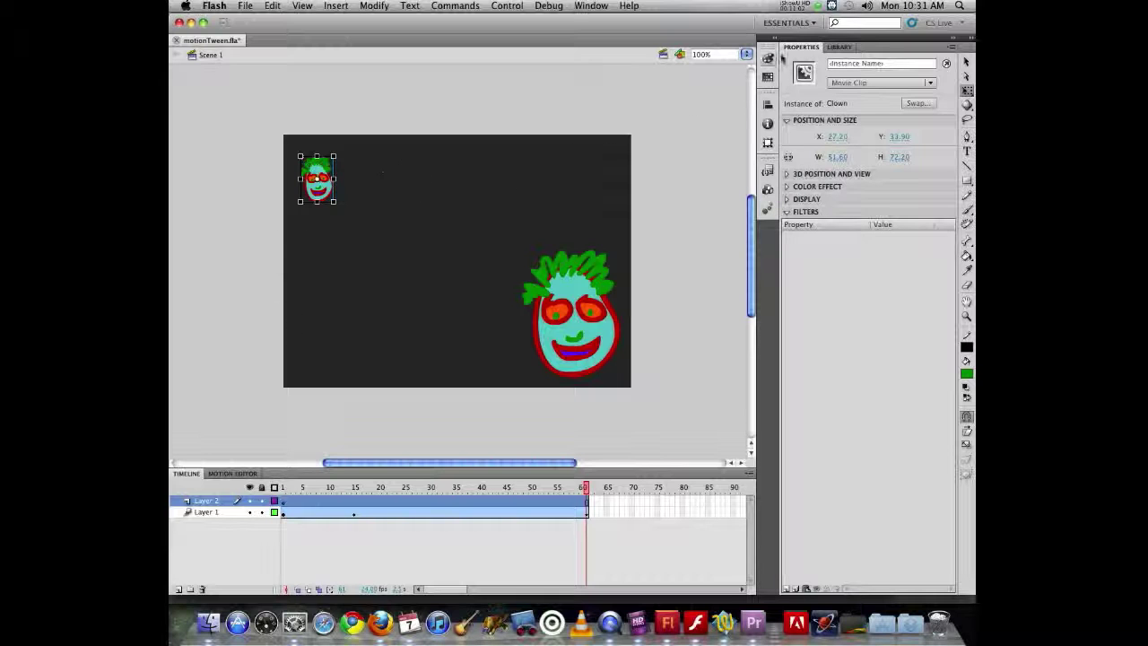
pyautogui.click(839, 46)
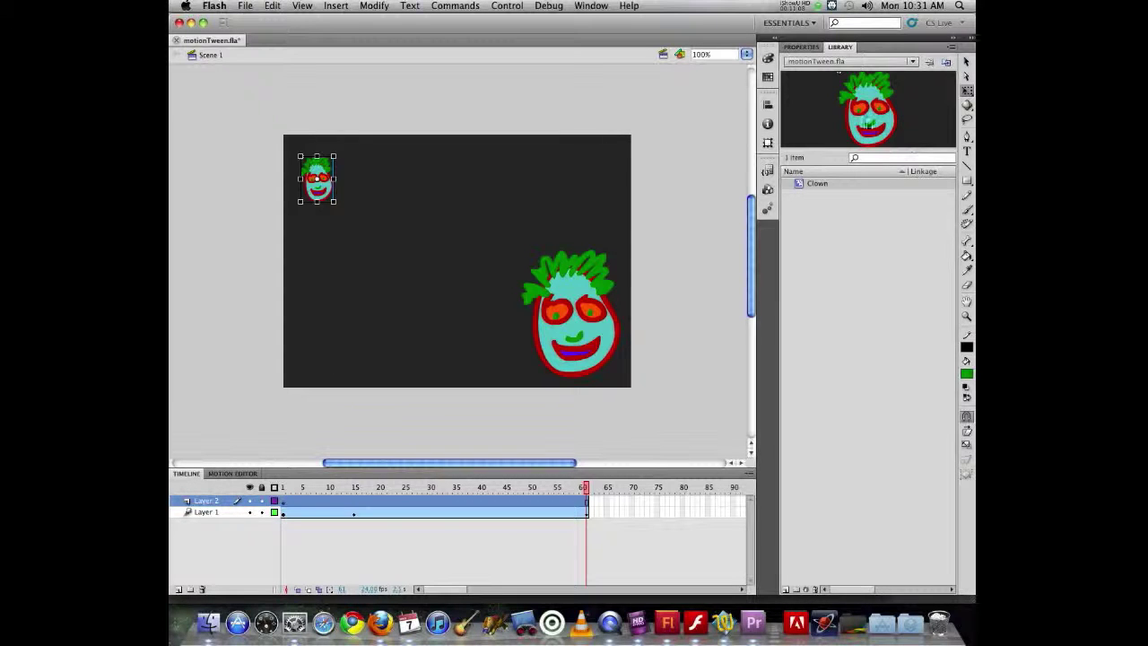
pyautogui.click(179, 590)
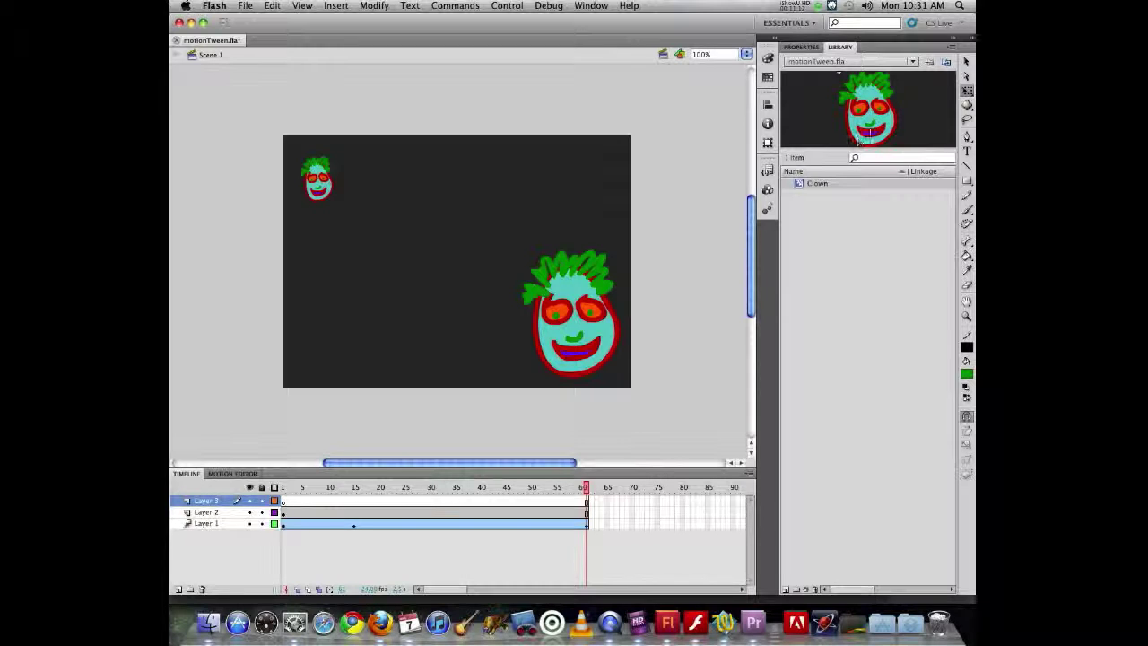
pyautogui.moveTo(699, 107); pyautogui.dragTo(396, 240)
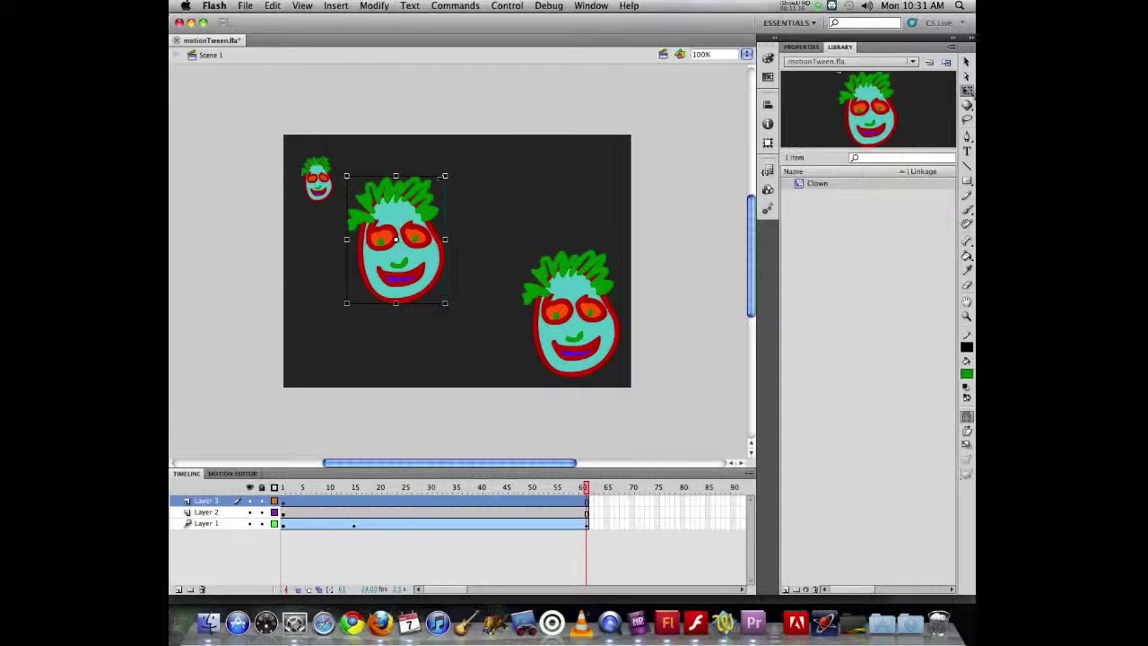
pyautogui.moveTo(445, 177); pyautogui.dragTo(598, 209)
pyautogui.click(367, 290)
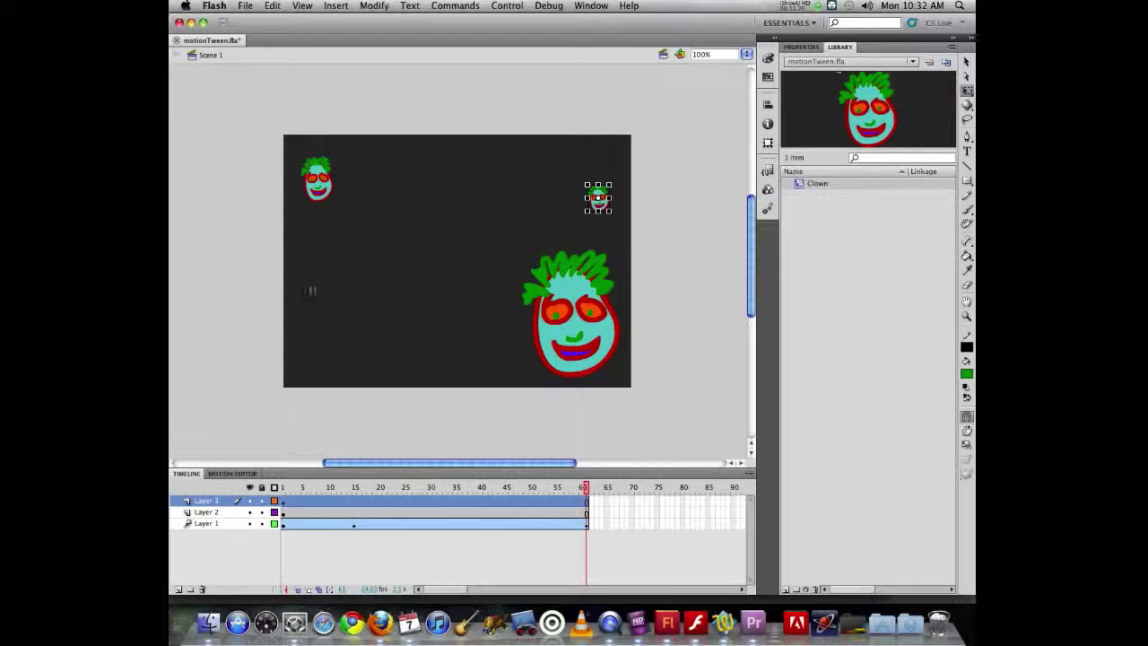
pyautogui.click(493, 208)
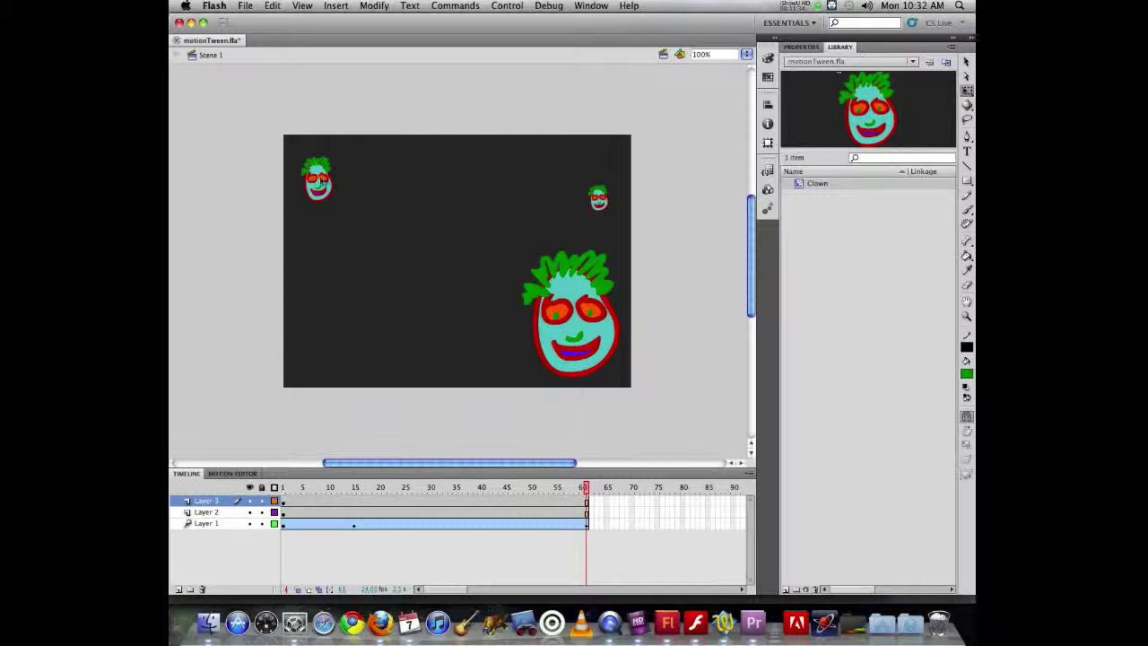
# Create a motion tween for the Layer 2 clown, moving it from the stage's upper left to the bottom centre at frame 61
pyautogui.moveTo(321, 181); pyautogui.dragTo(321, 193)
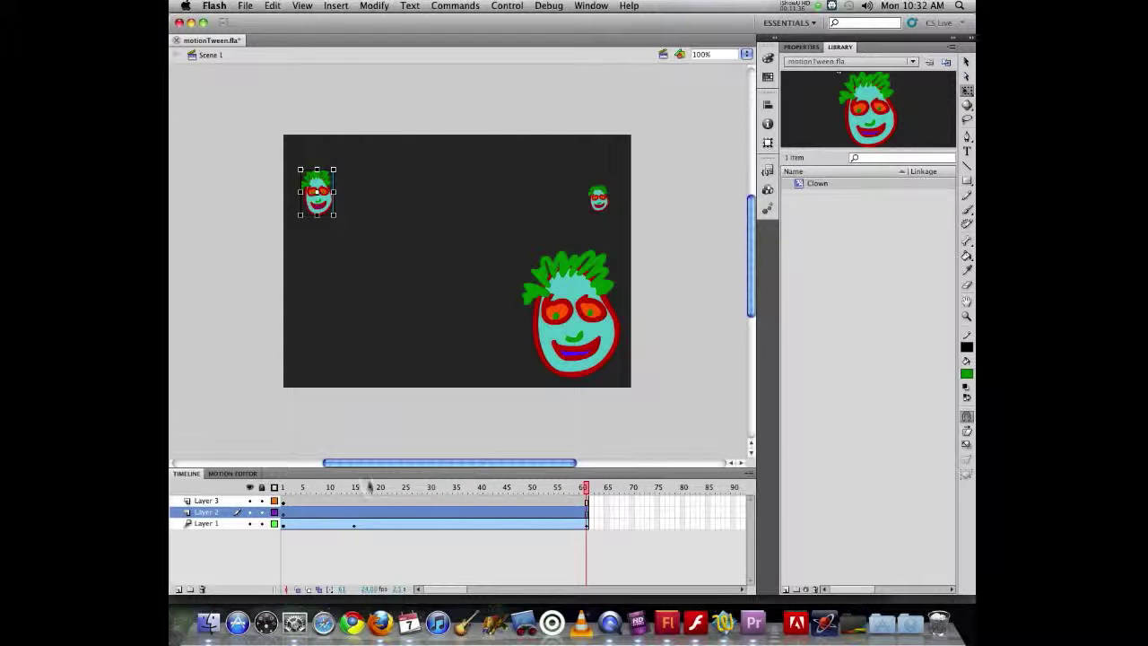
pyautogui.rightClick(321, 206)
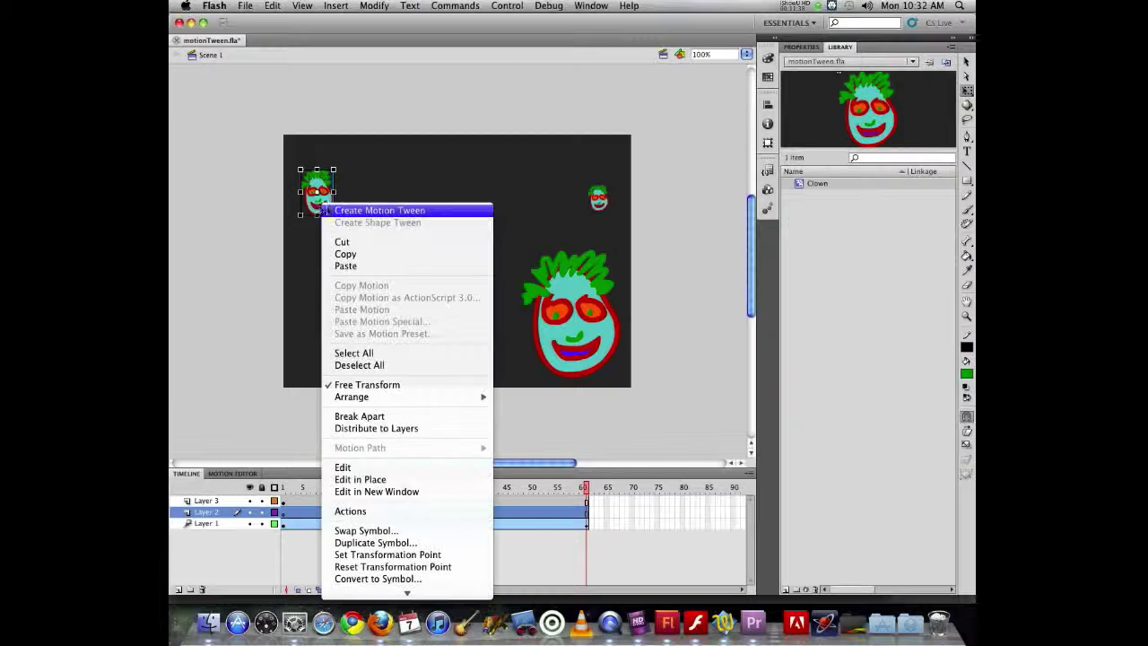
pyautogui.click(325, 211)
pyautogui.press('v')
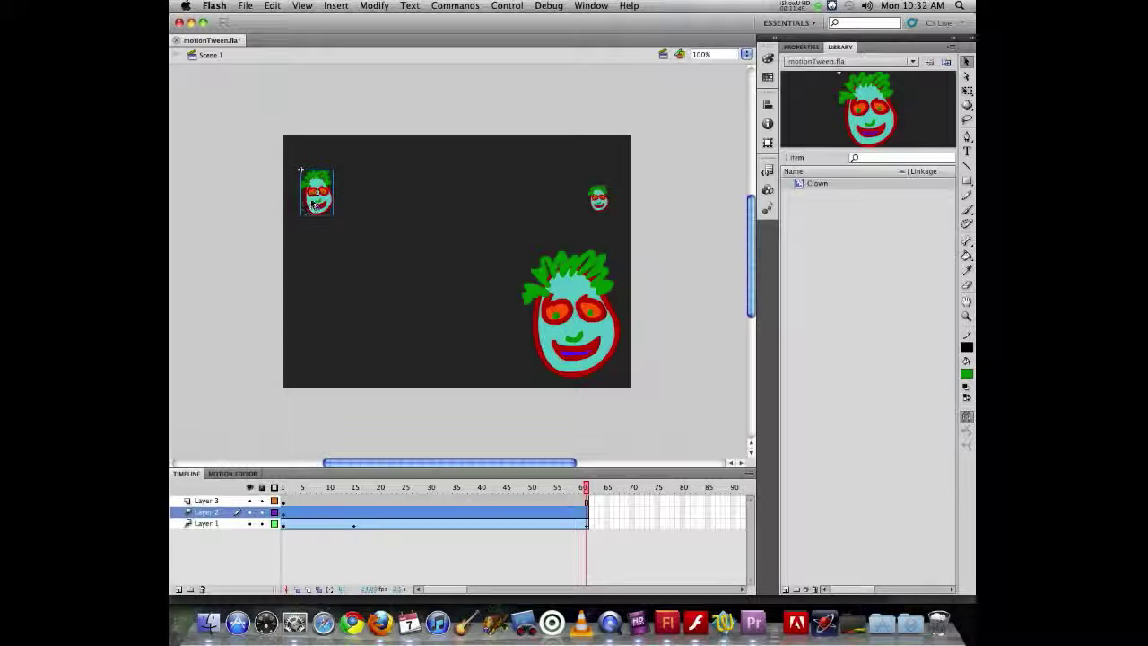
pyautogui.moveTo(312, 203); pyautogui.dragTo(448, 372)
pyautogui.moveTo(447, 474)
pyautogui.mouseDown()
pyautogui.moveTo(287, 475)
pyautogui.moveTo(492, 469)
pyautogui.moveTo(443, 478)
pyautogui.mouseUp()
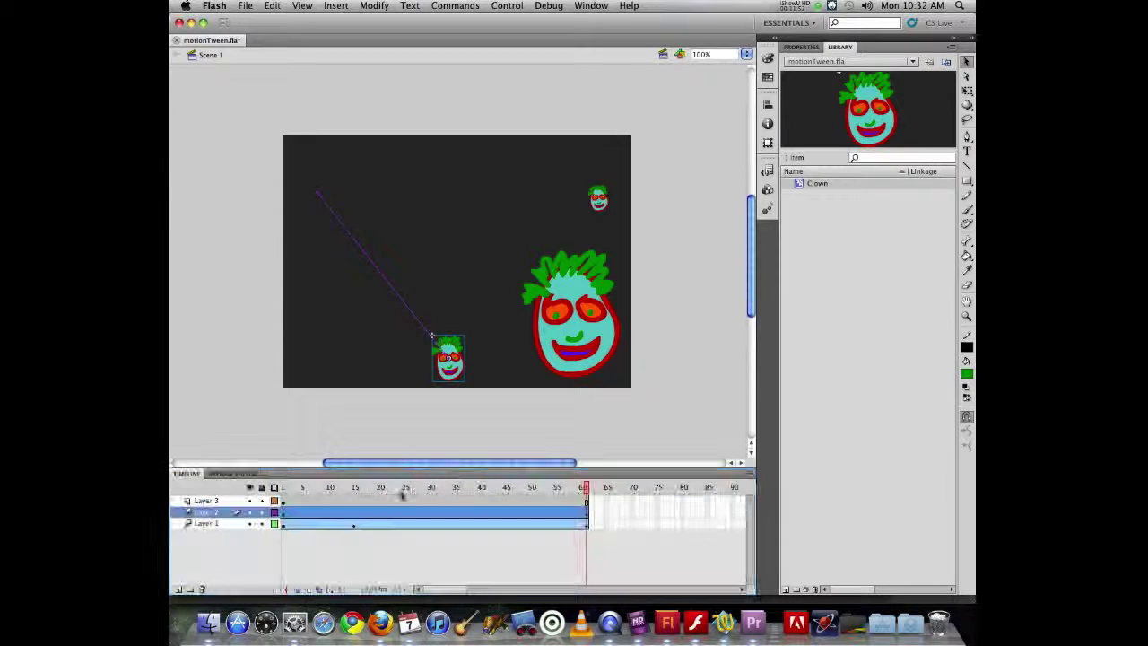
pyautogui.press('Return')
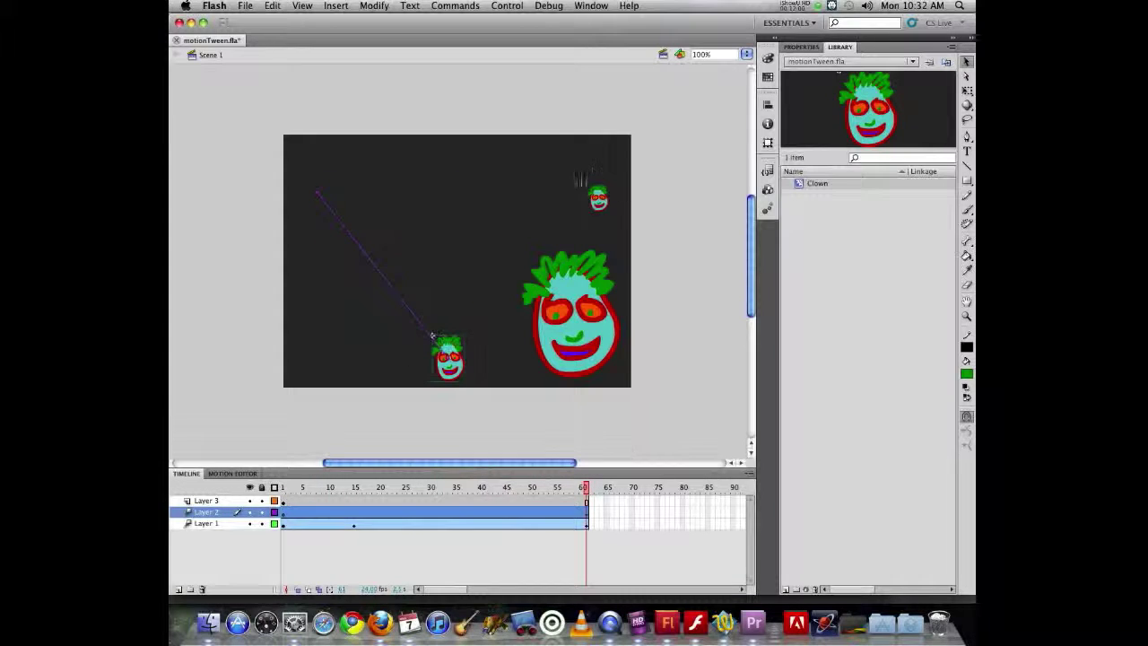
# Create a motion tween moving the Layer 3 clown horizontally to the stage's left side at frame 61, and test the movie
pyautogui.rightClick(589, 200)
pyautogui.click(588, 185)
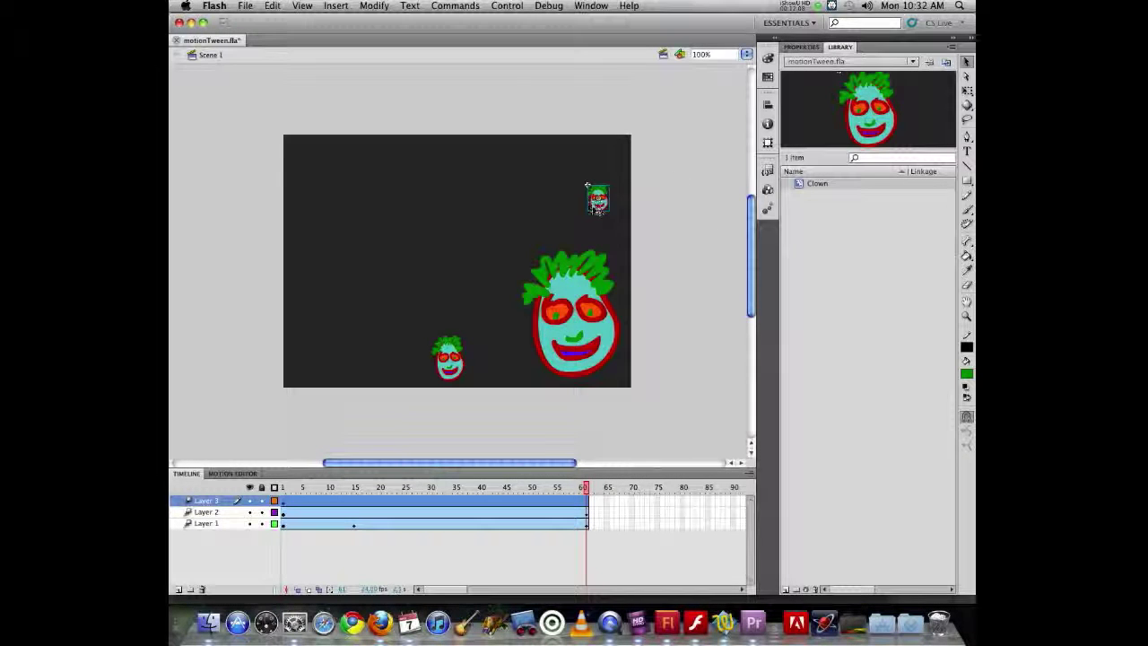
pyautogui.moveTo(589, 208); pyautogui.dragTo(306, 211)
pyautogui.moveTo(587, 488); pyautogui.dragTo(687, 394)
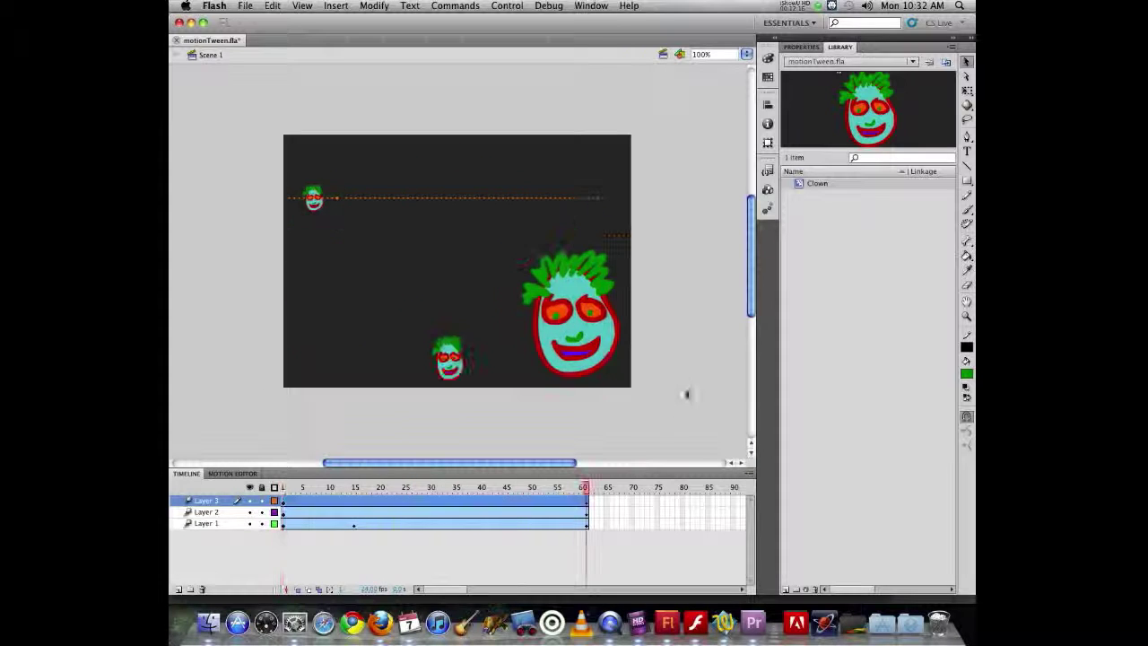
pyautogui.press('super+Return')
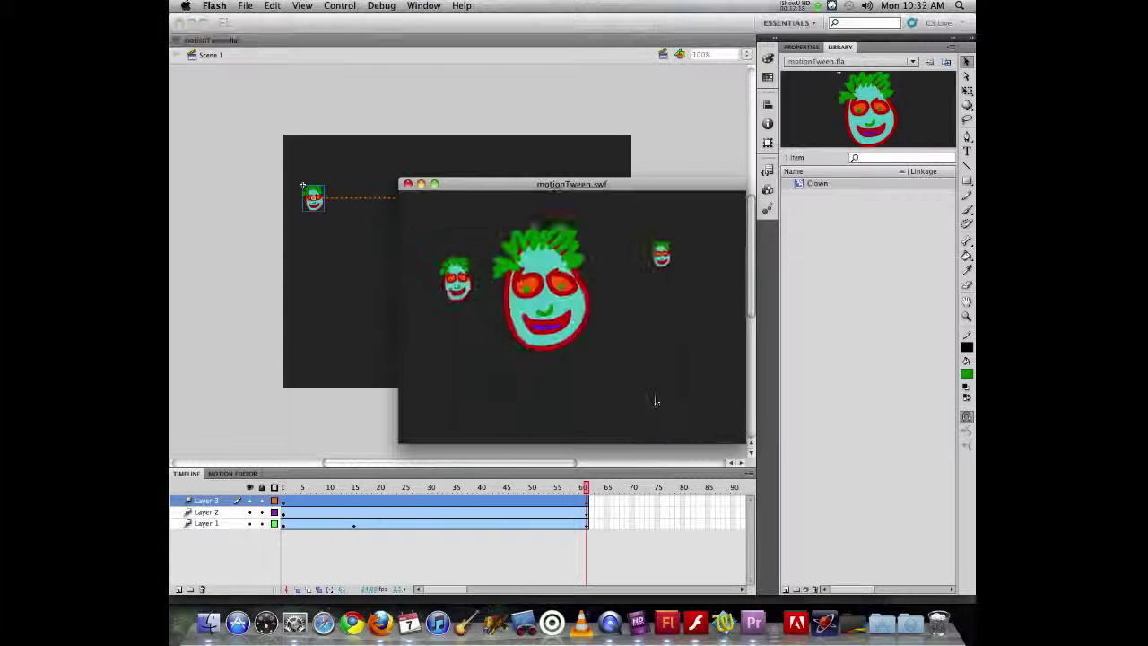